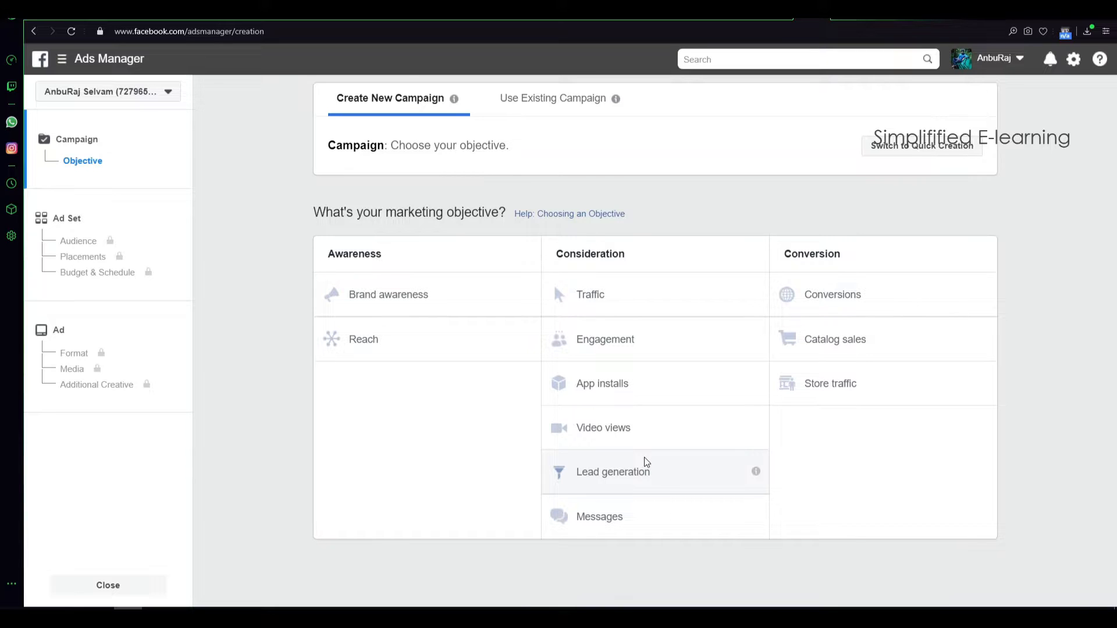
Choose the Traffic objective for the new campaign and name the campaign Traffic-A/B
click(593, 297)
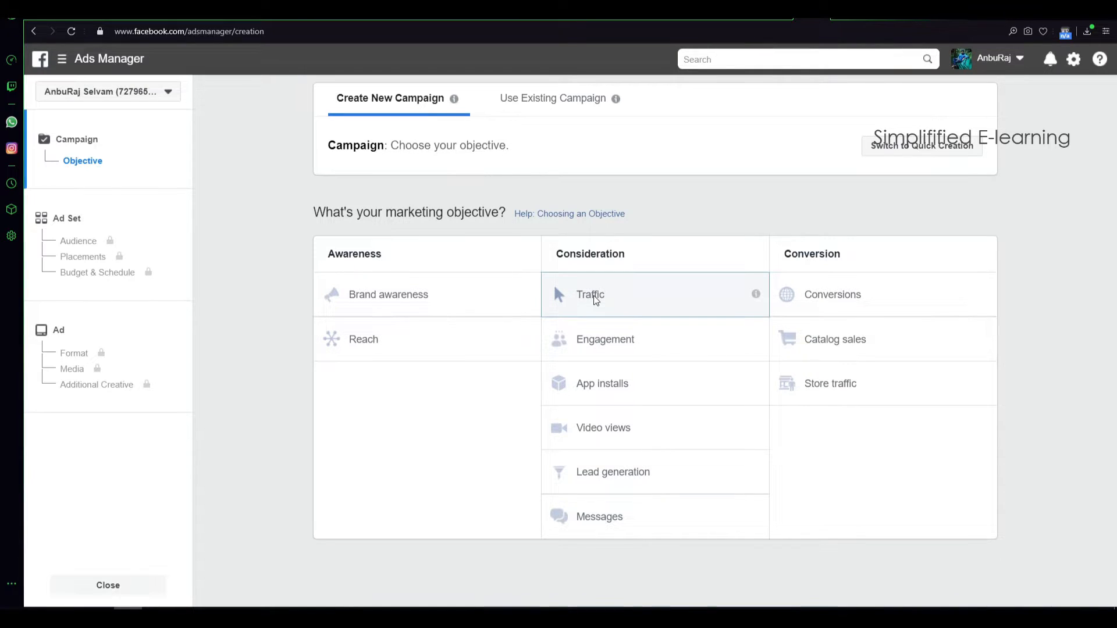
click(594, 296)
scroll(597, 404, down, 3)
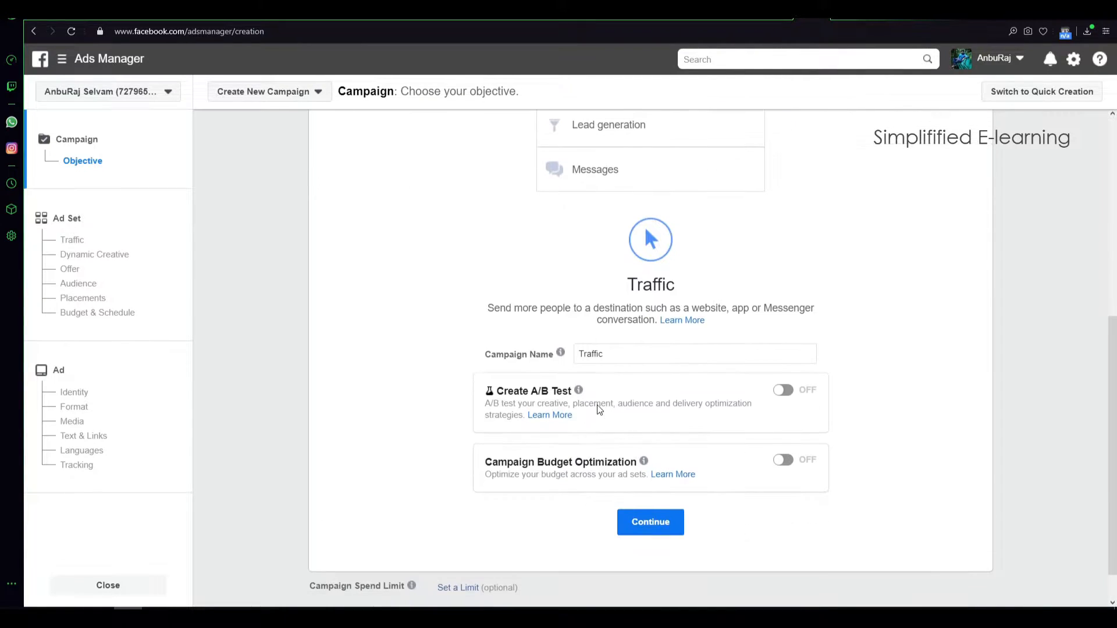
mouse_move(560, 353)
click(616, 354)
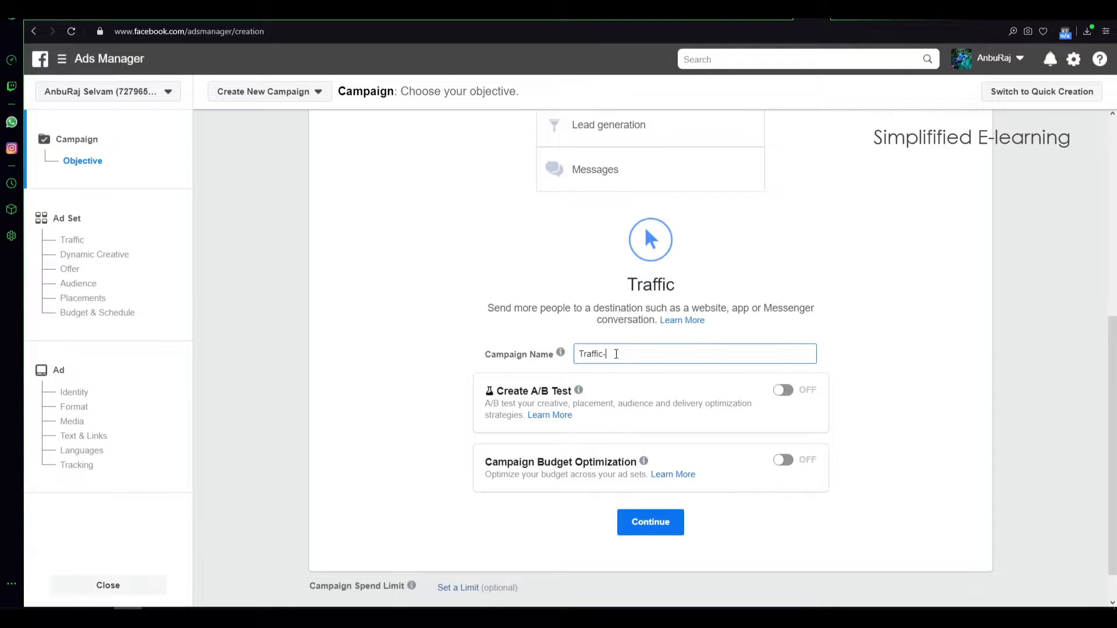
text(-A/B)
Turn on the A/B test with Creative as the variable and continue to the ad set setup
click(786, 391)
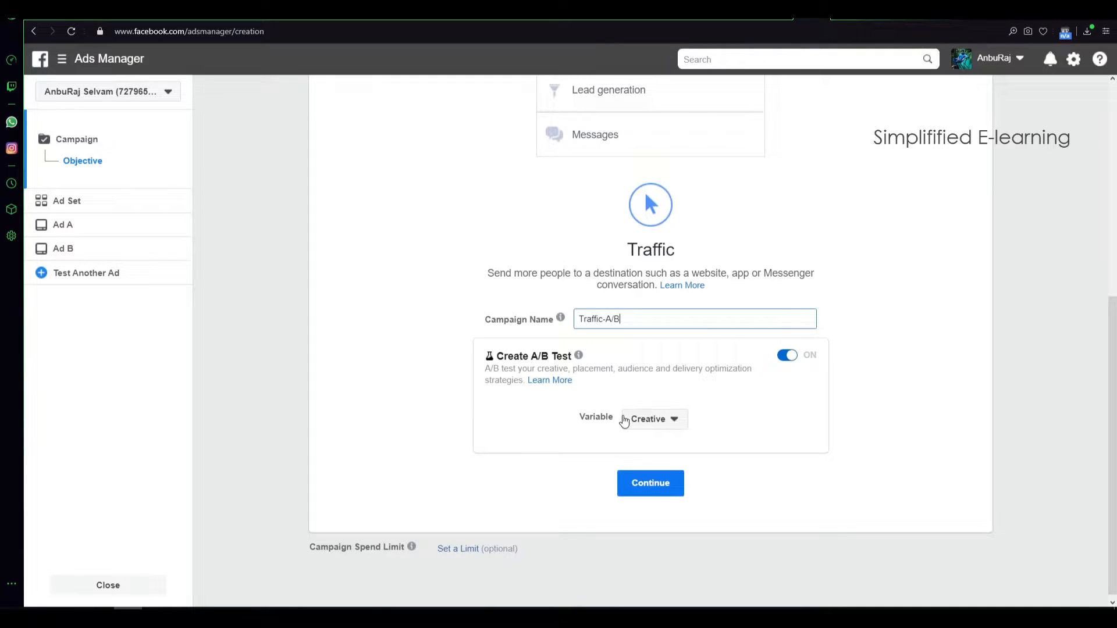
click(667, 421)
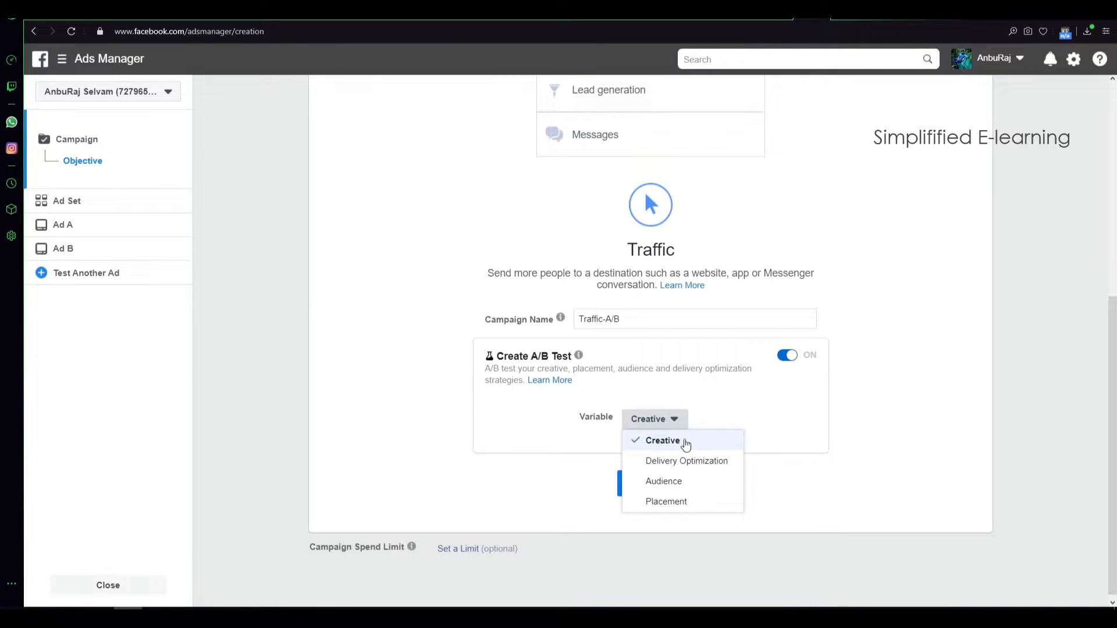
click(802, 402)
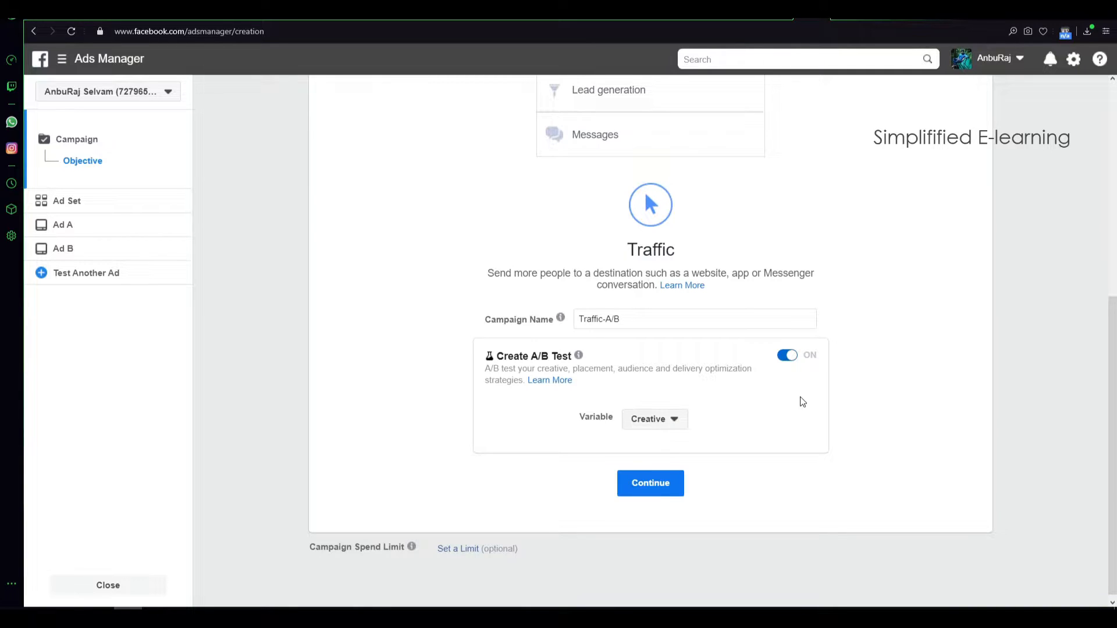
click(648, 486)
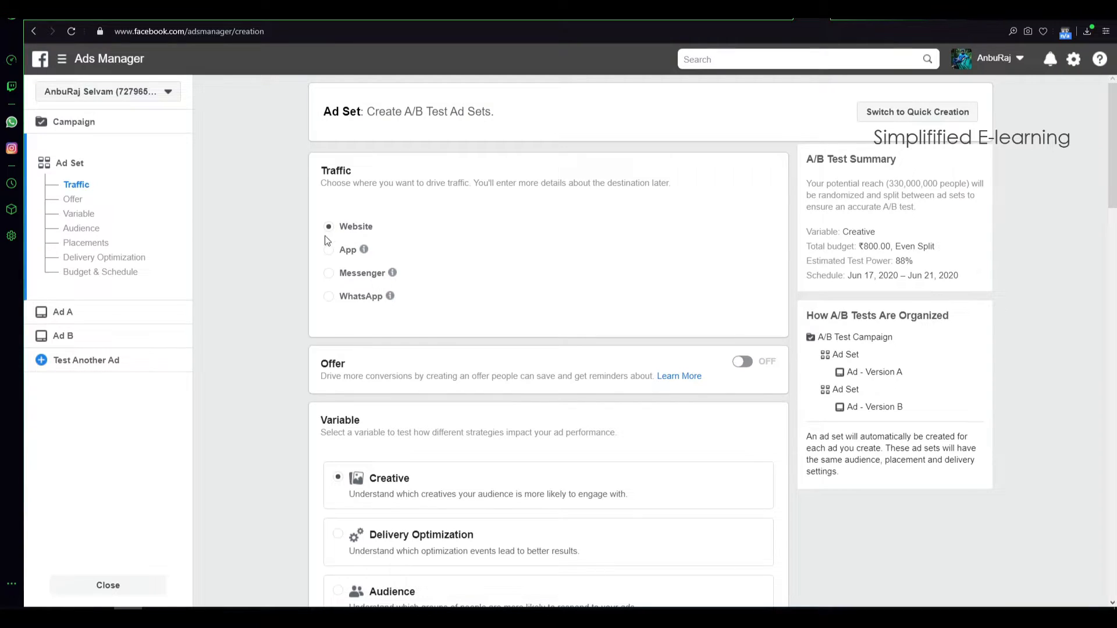
Review the ad set's traffic destination, offer, test variable, audience, placement and delivery optimization settings
scroll(399, 349, down, 1)
scroll(443, 430, down, 1)
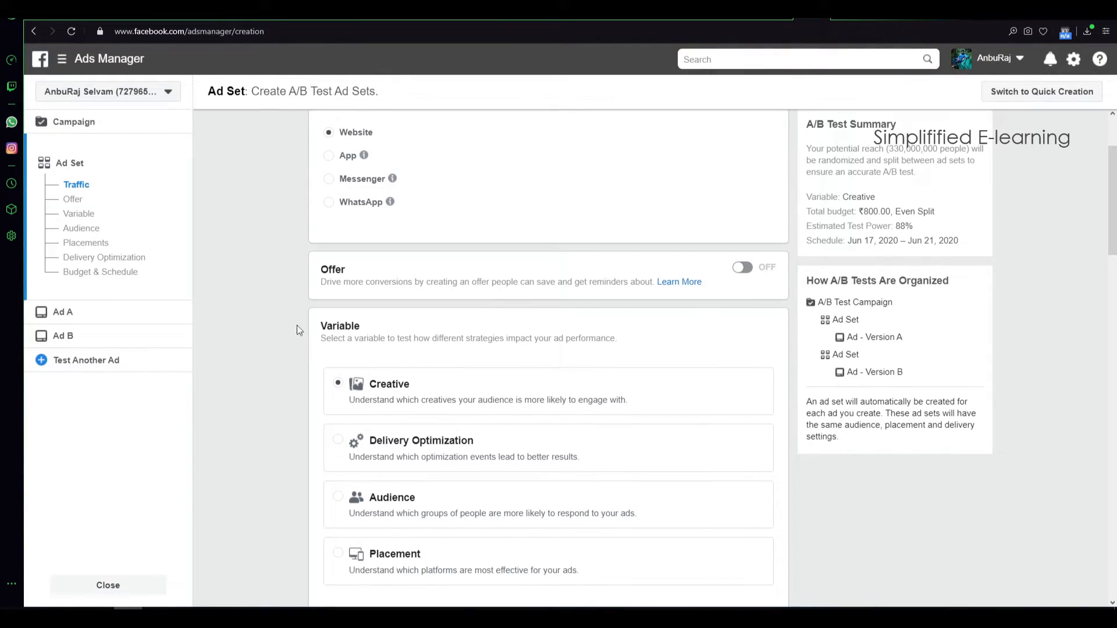
scroll(396, 349, down, 3)
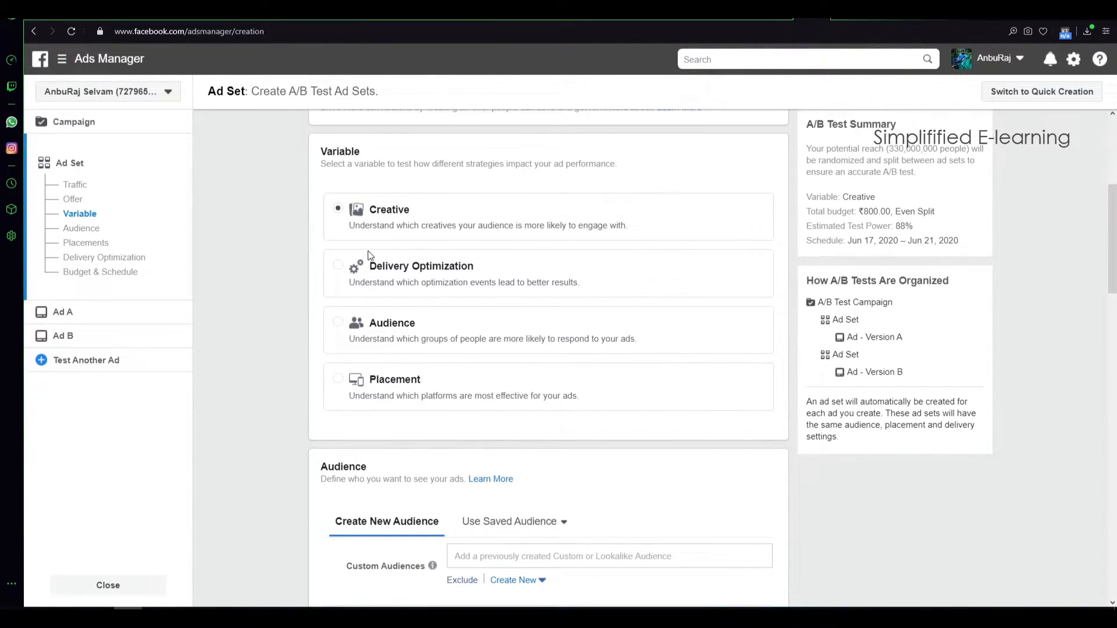
scroll(399, 214, up, 1)
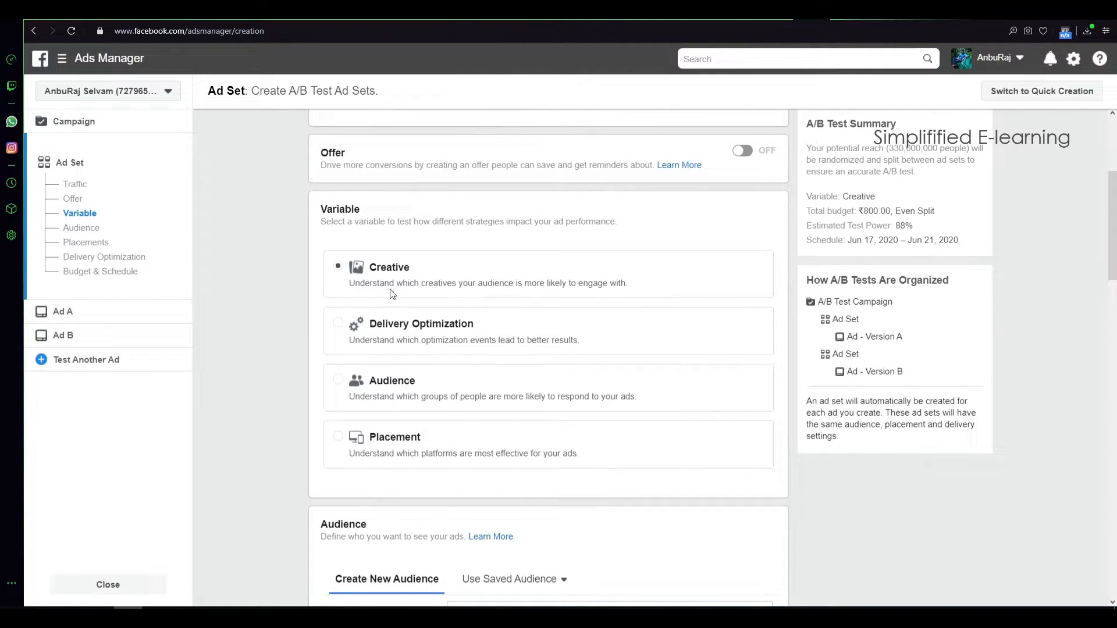
scroll(462, 357, down, 5)
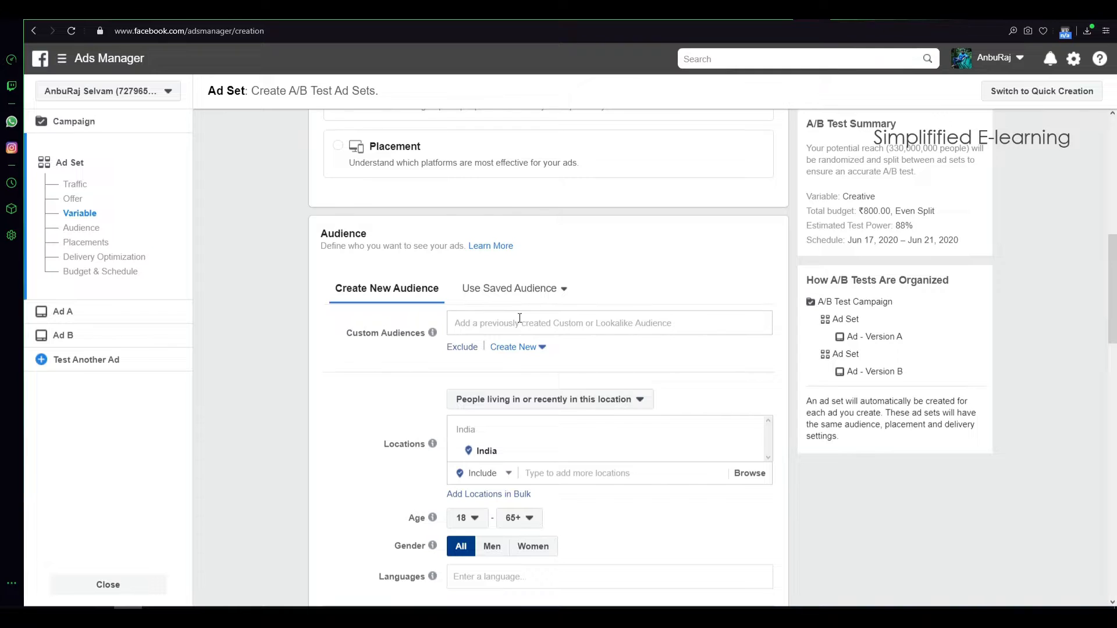
scroll(528, 436, down, 1)
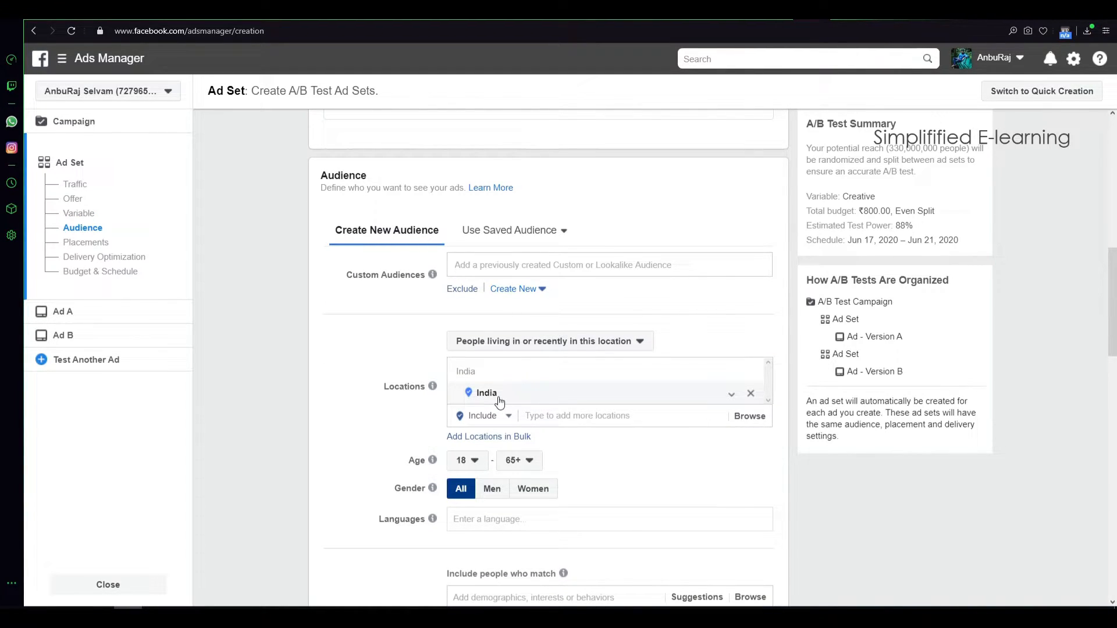
scroll(499, 400, down, 3)
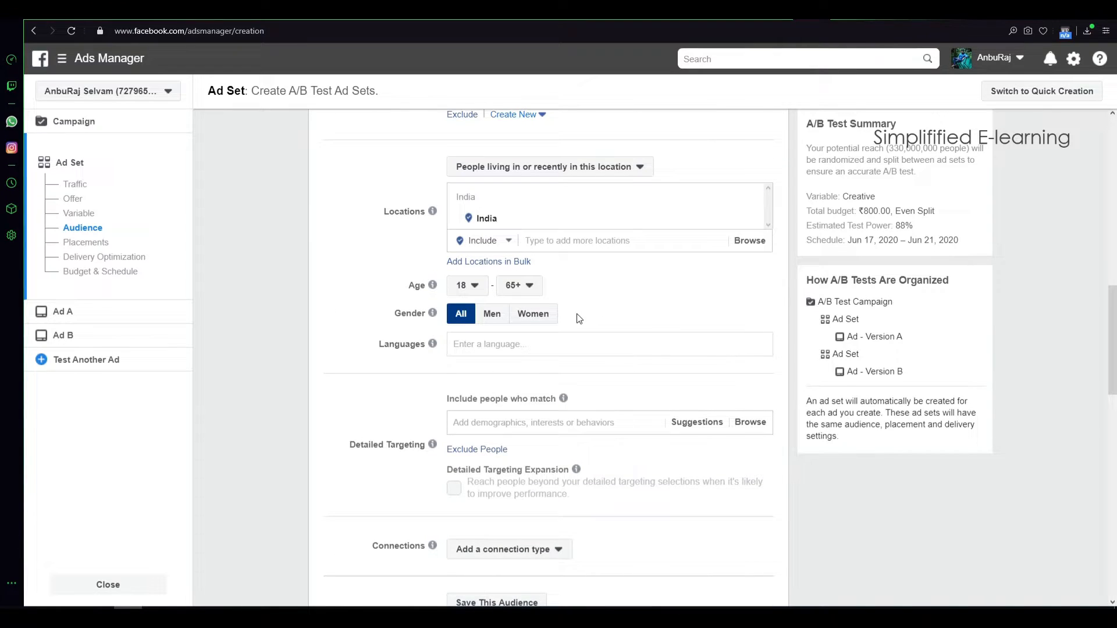
scroll(550, 401, down, 3)
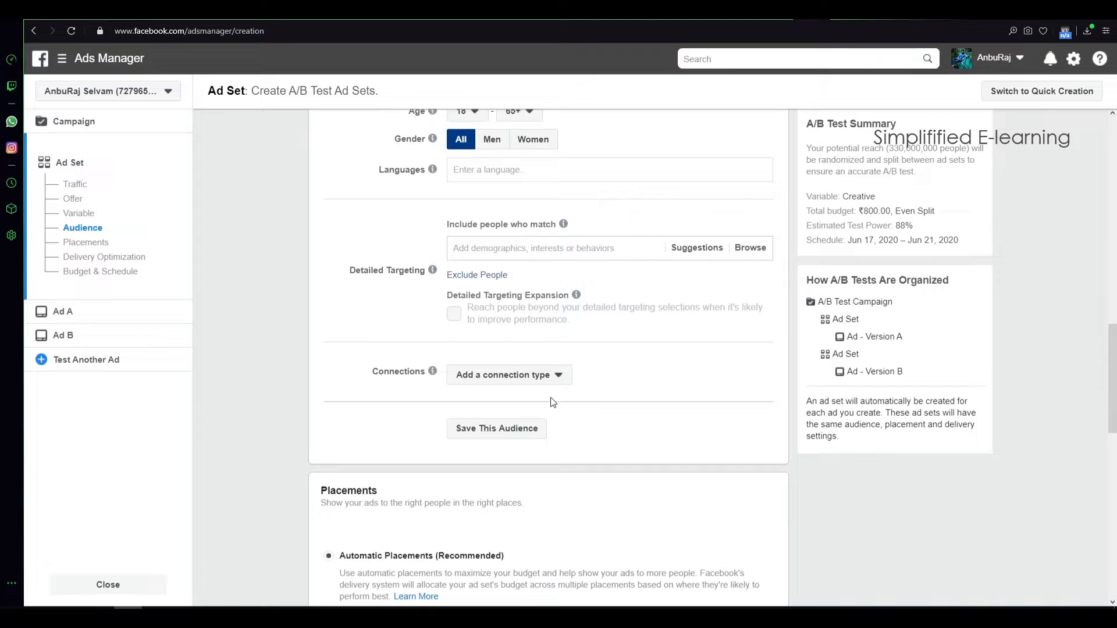
scroll(552, 401, up, 3)
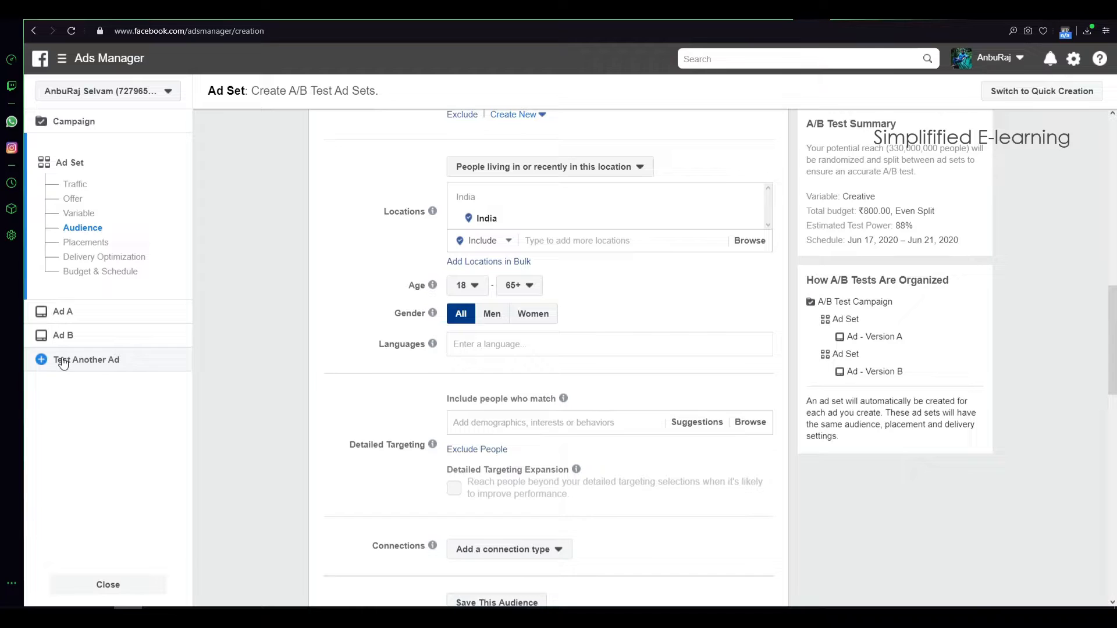
scroll(551, 392, down, 2)
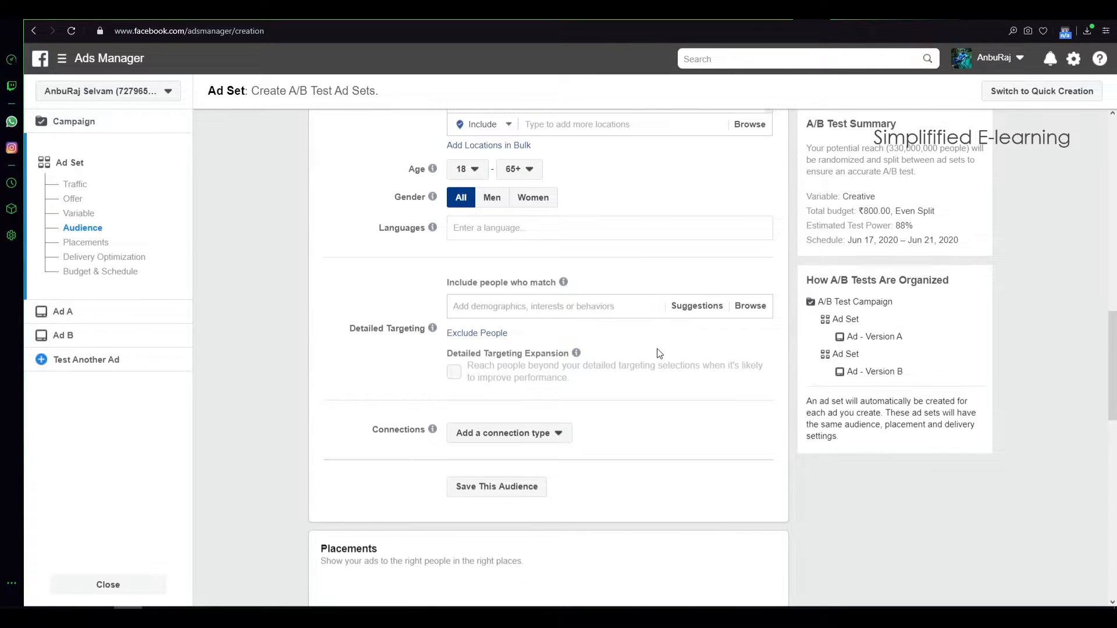
scroll(576, 319, down, 5)
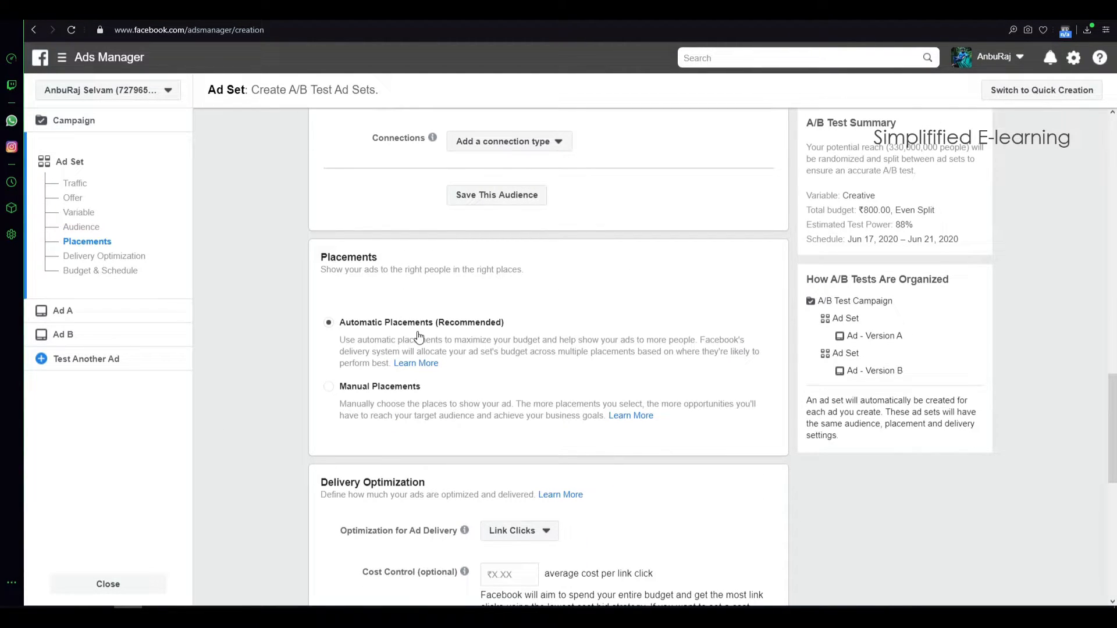
scroll(418, 336, down, 4)
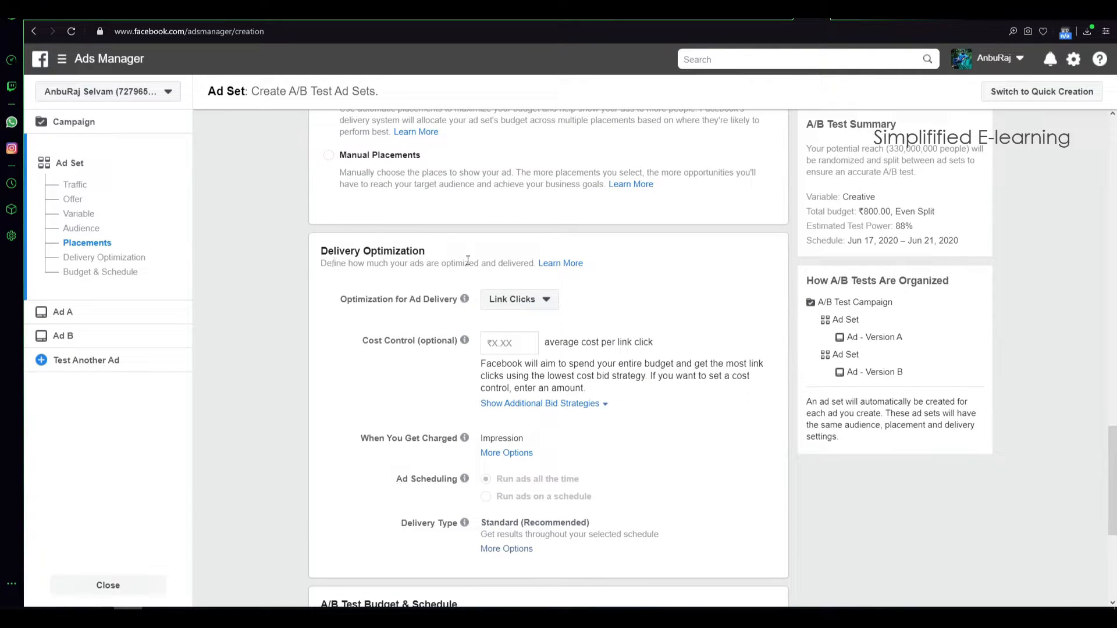
Switch the A/B test budget from daily to Lifetime Budget and continue to the setup of Ad A
scroll(460, 469, down, 5)
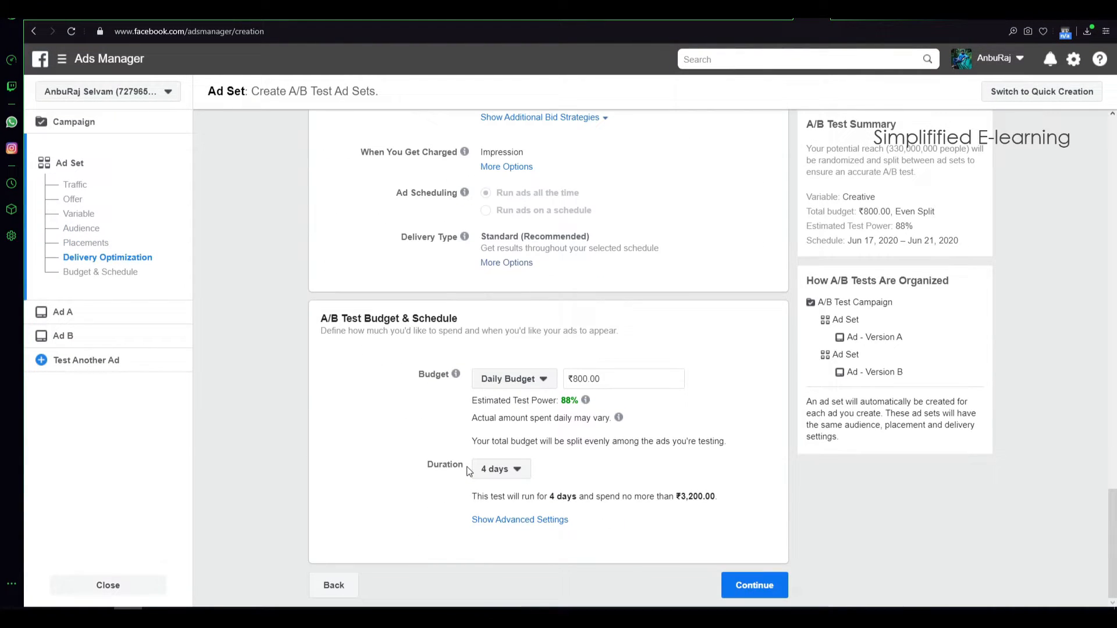
click(545, 384)
click(532, 400)
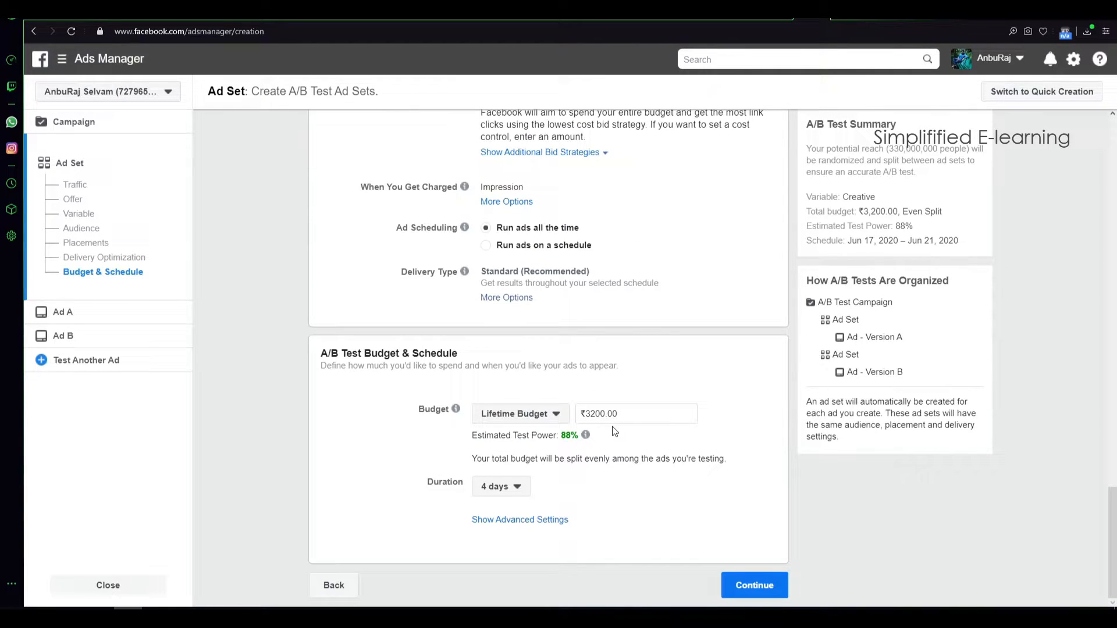
click(750, 587)
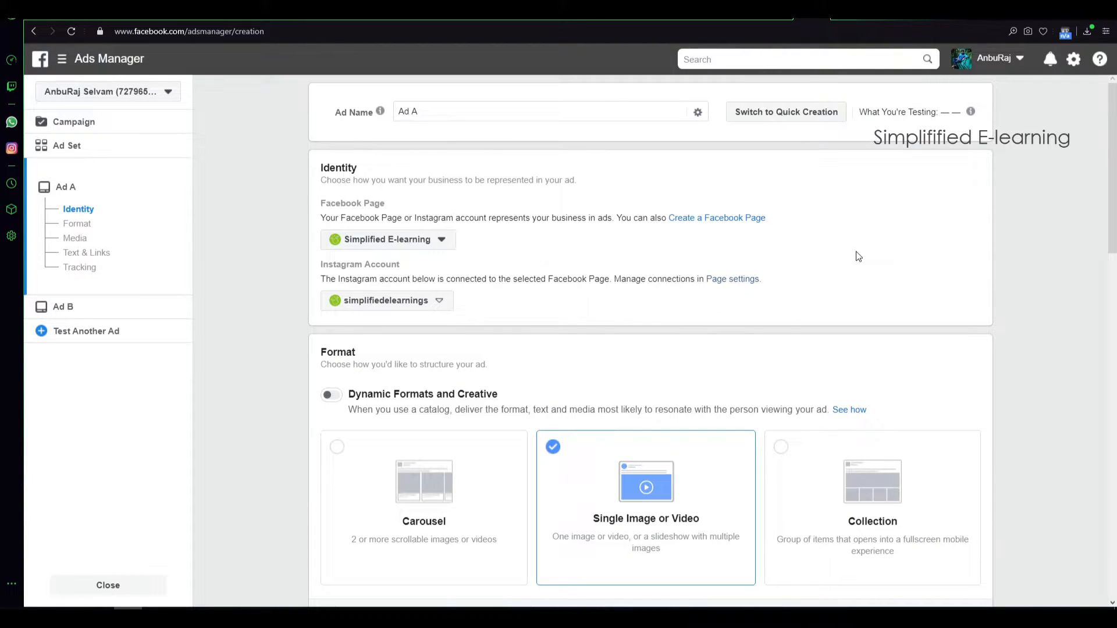
Select the 2048 × 1365 gold-iphone picture from the account images as the media for Ad A
click(445, 117)
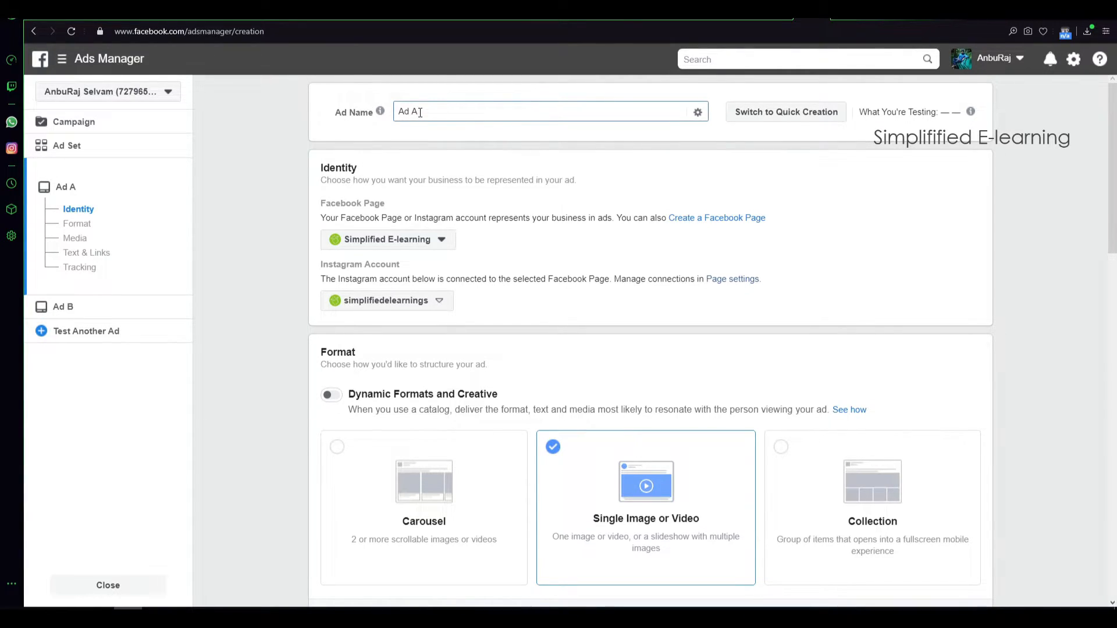
mouse_move(378, 120)
scroll(469, 317, down, 3)
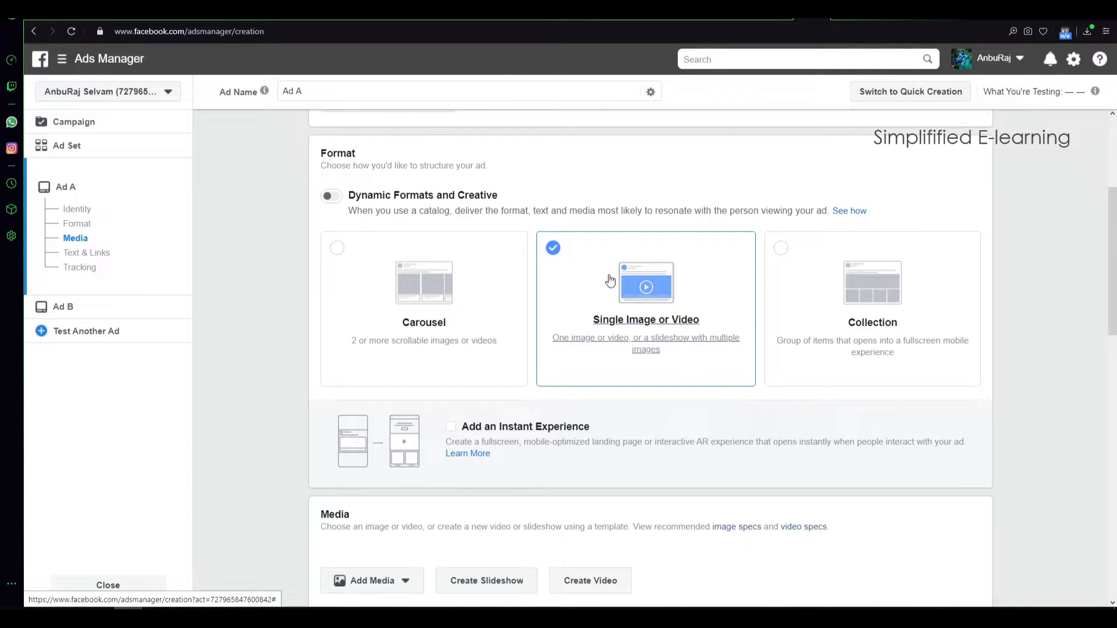
scroll(633, 364, down, 5)
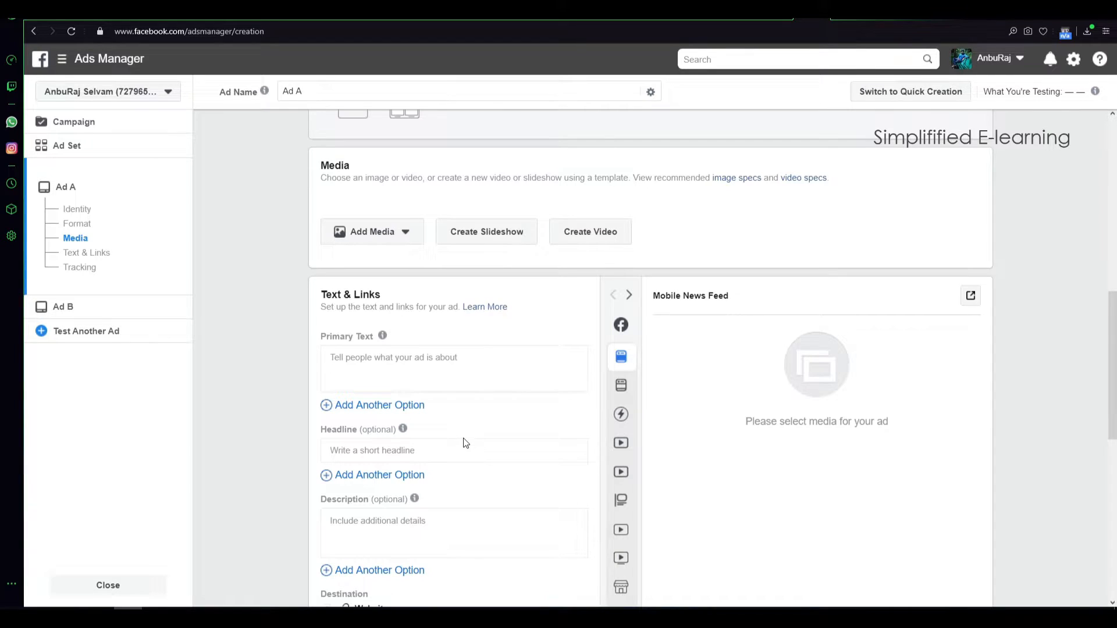
scroll(462, 443, down, 3)
scroll(522, 441, up, 3)
click(408, 233)
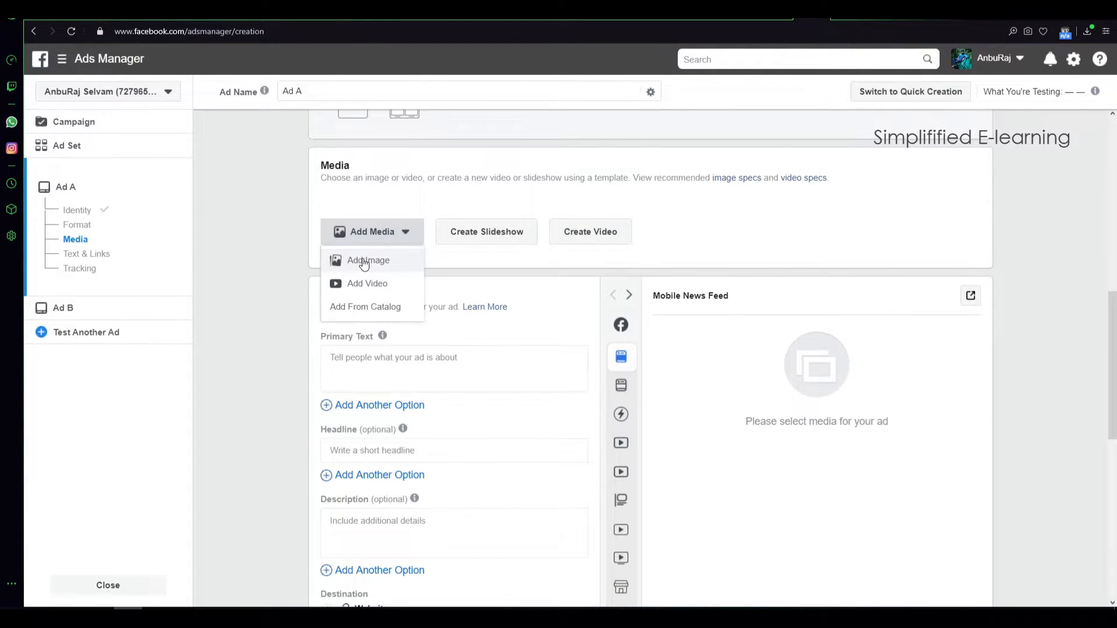
click(363, 262)
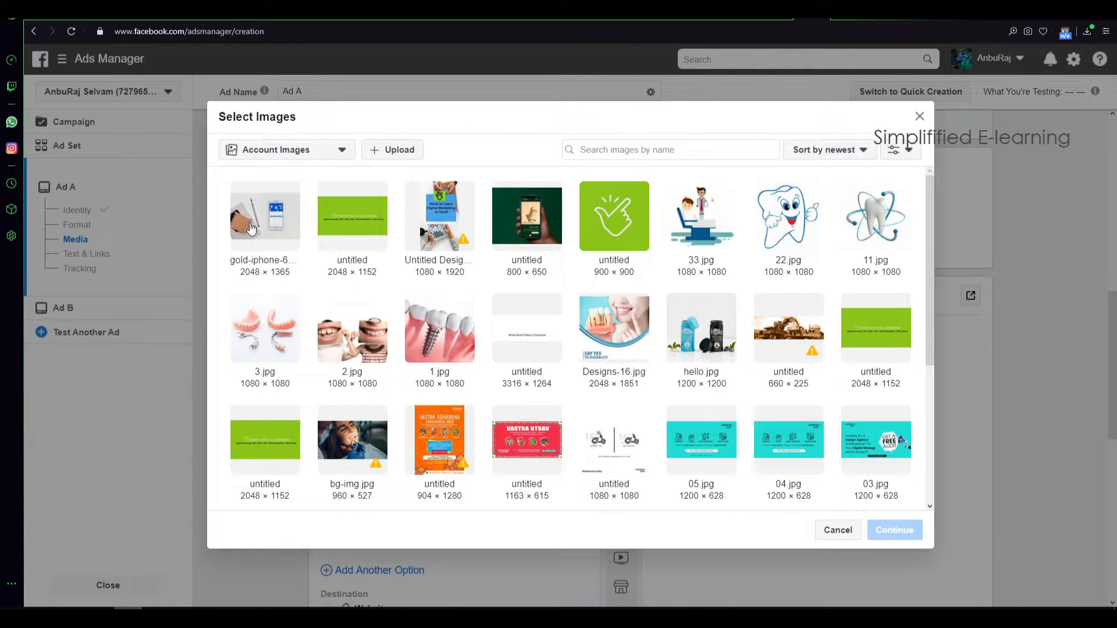
click(252, 228)
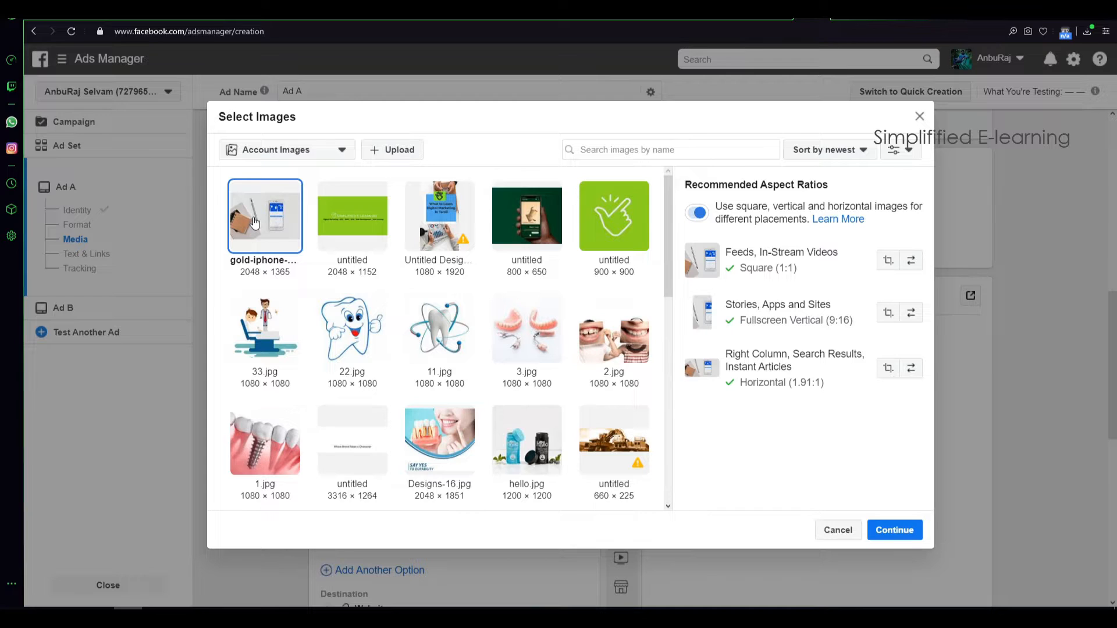
Shift the square 1:1 crop for Feeds and In-Stream Videos slightly toward the notebook and apply it
mouse_move(830, 280)
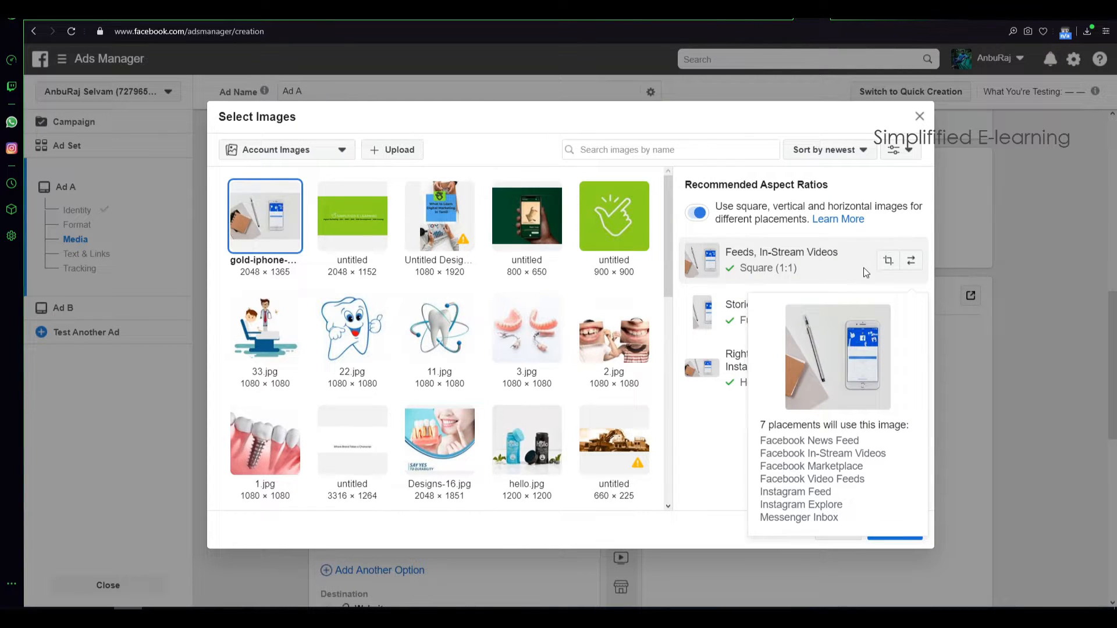
click(887, 262)
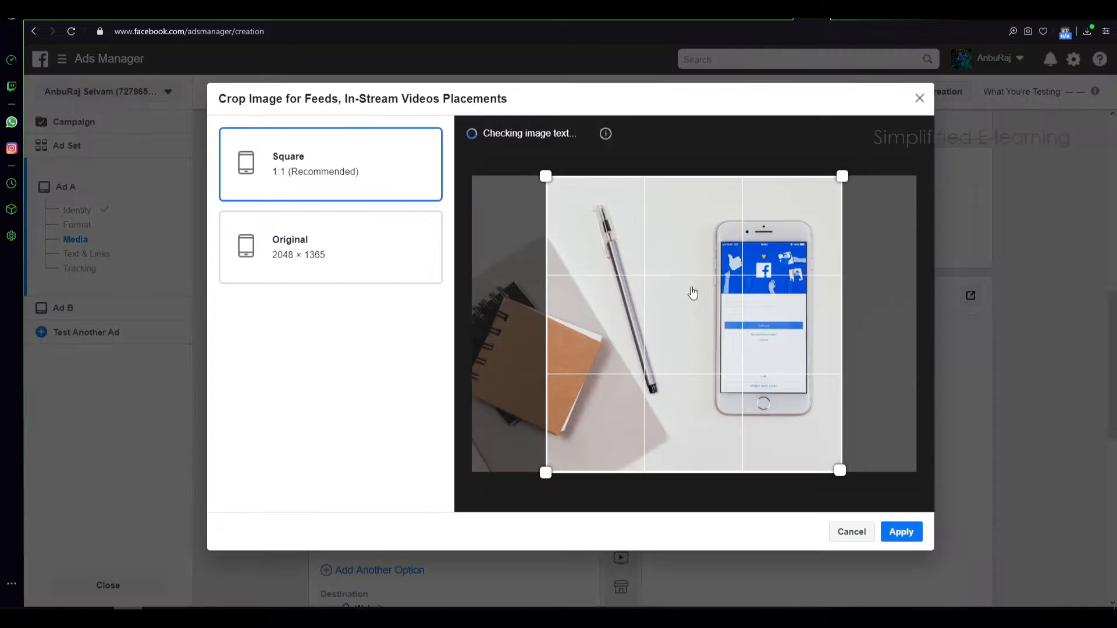
drag(720, 319, 710, 320)
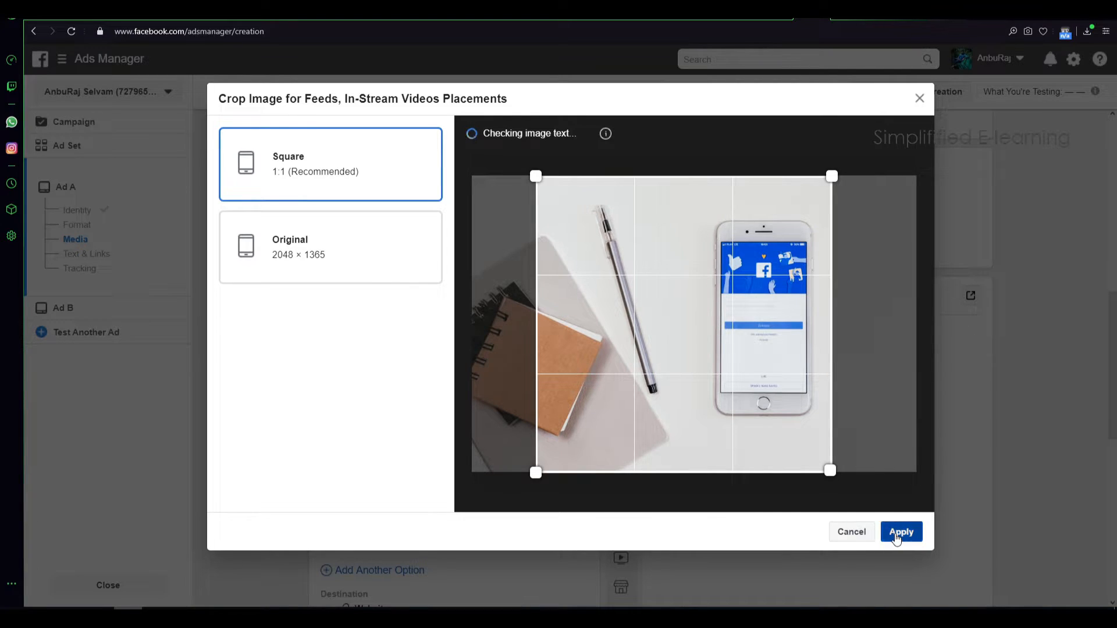
click(898, 531)
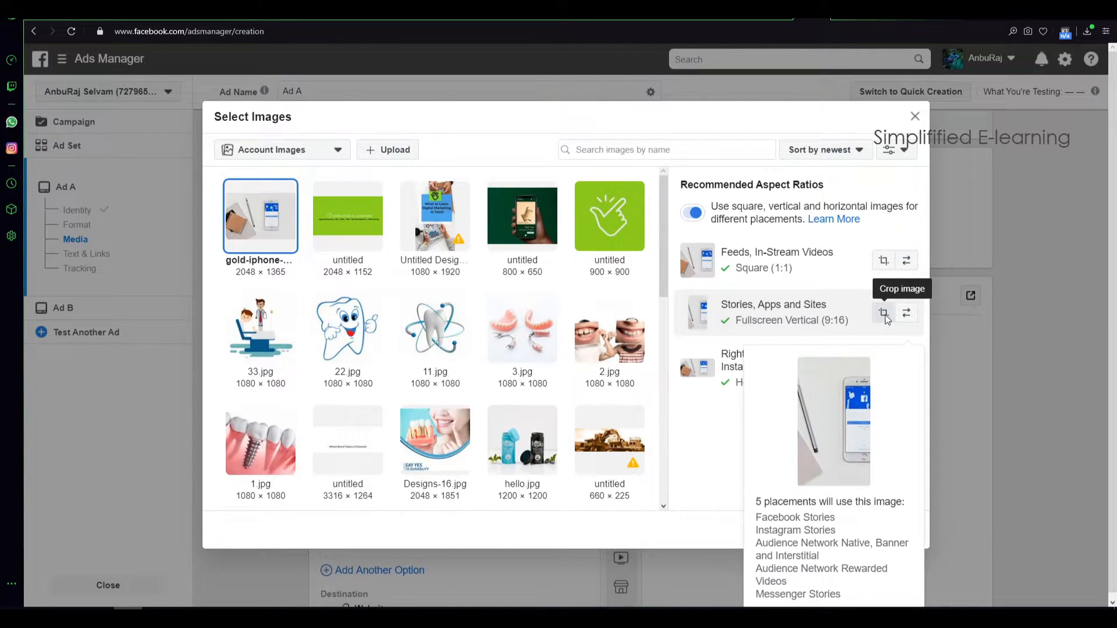
Center the 9:16 crop for Stories, Apps and Sites on the phone, and apply the 1.91:1 crop for Right Column, Search Results and Instant Articles
click(884, 315)
drag(735, 337, 796, 336)
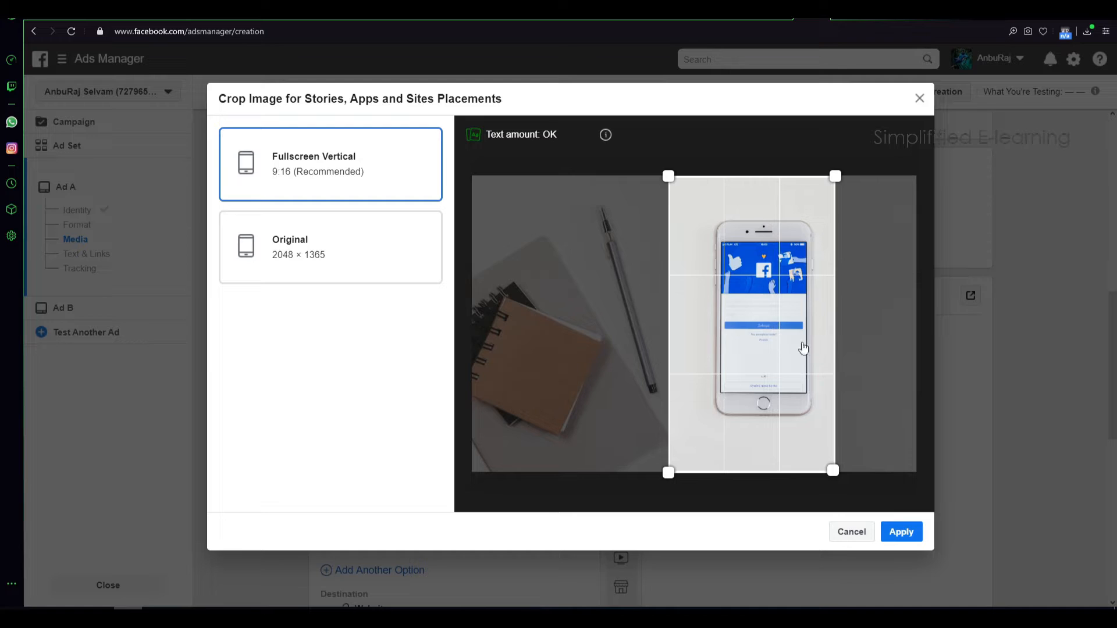
click(899, 531)
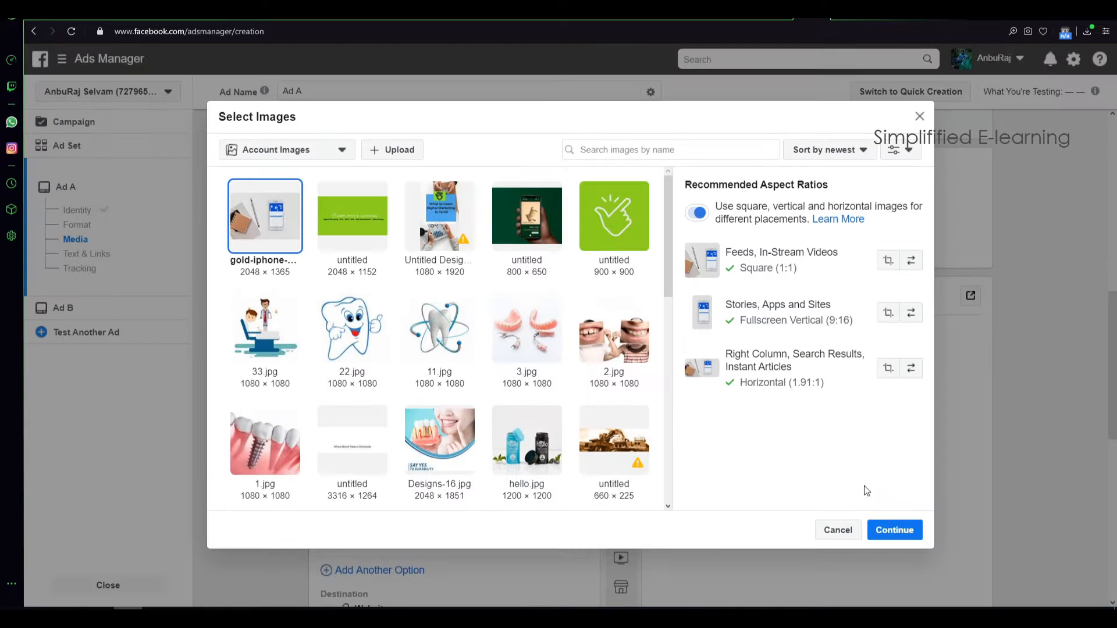
click(888, 368)
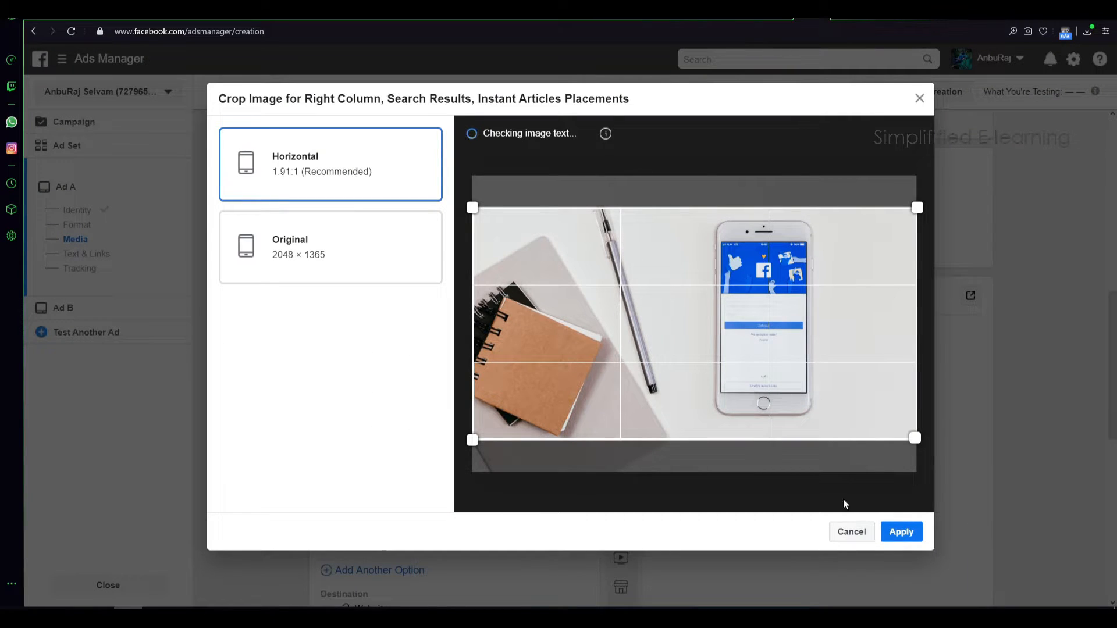
click(902, 532)
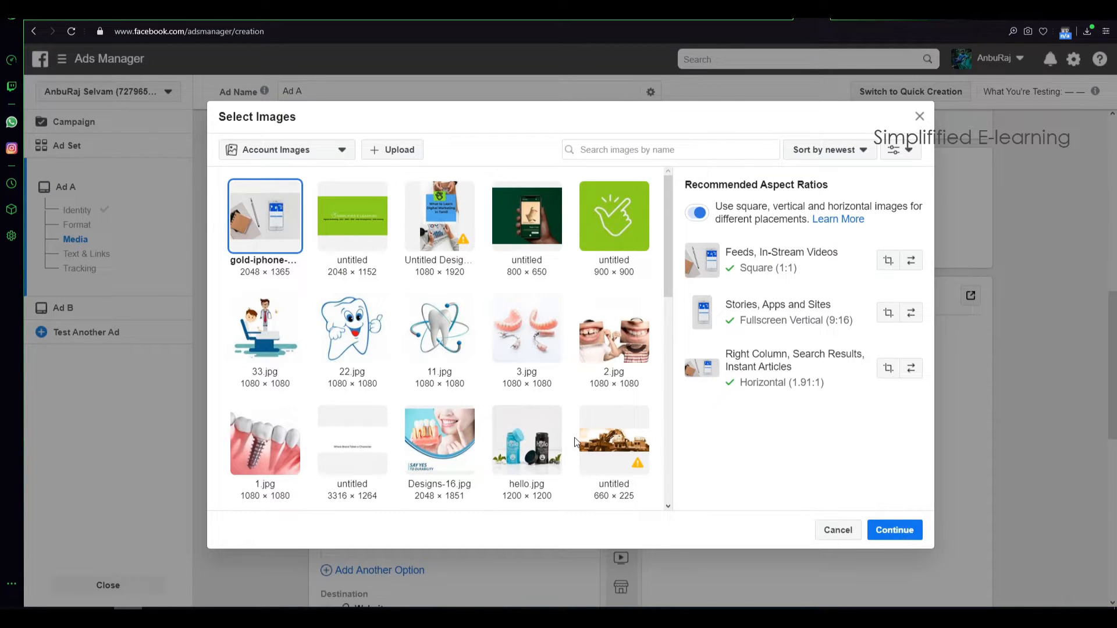
Accept the cropped images as Ad A's media and go to its Text & Links section
click(903, 533)
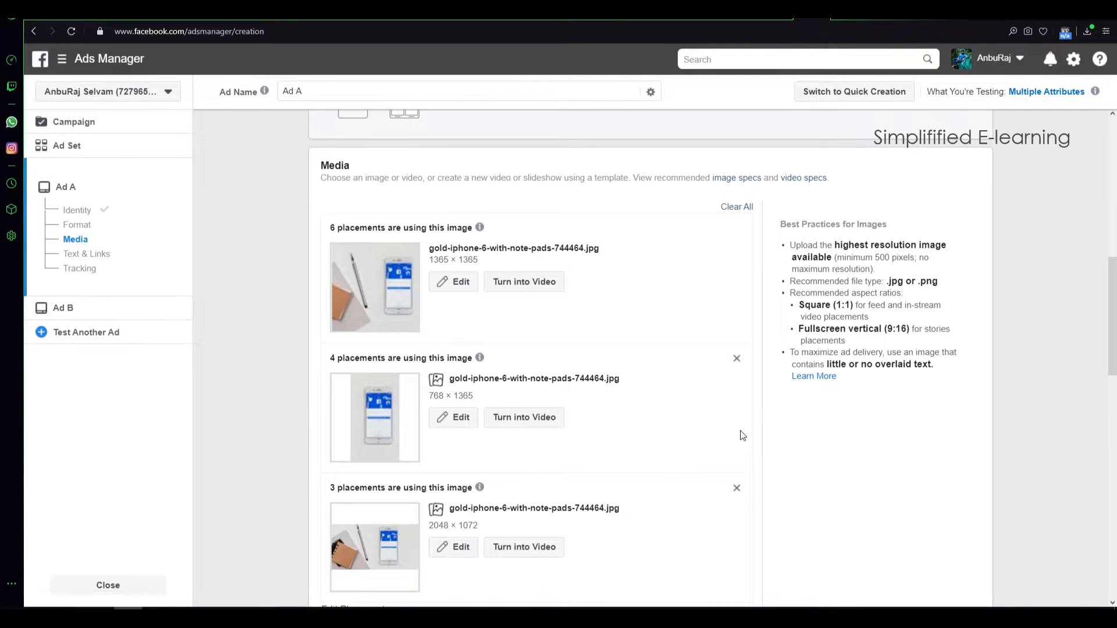
scroll(740, 434, down, 8)
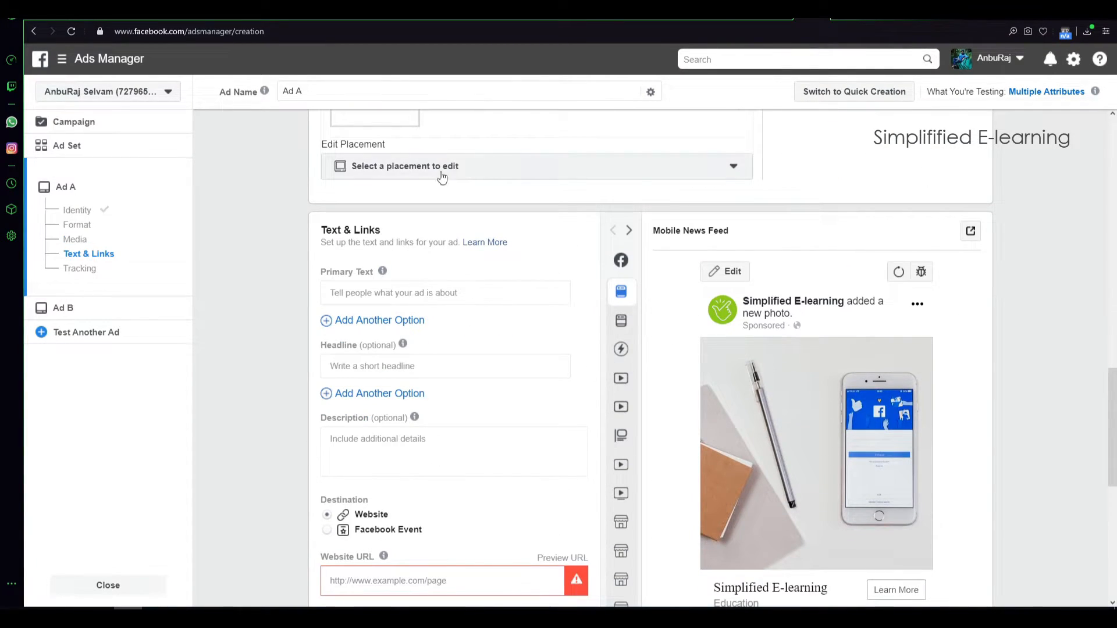
scroll(468, 241, down, 2)
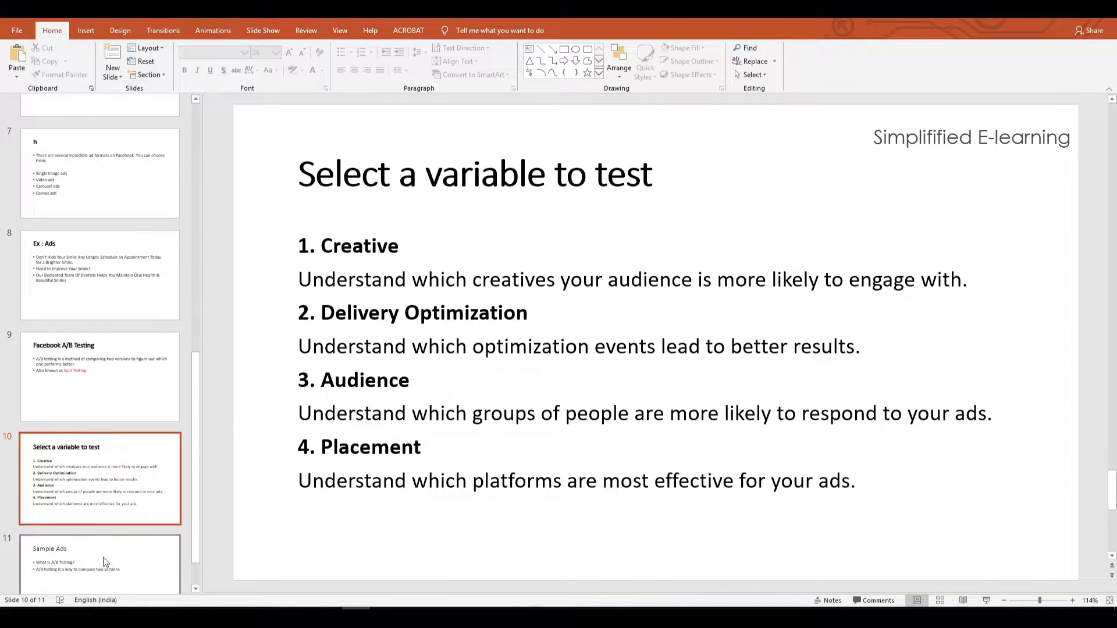
Copy "What Is A/B Testing?" from the Sample Ads slide in PowerPoint and paste it as Ad A's primary text in Ads Manager
click(102, 547)
drag(530, 241, 239, 247)
key(ctrl+c)
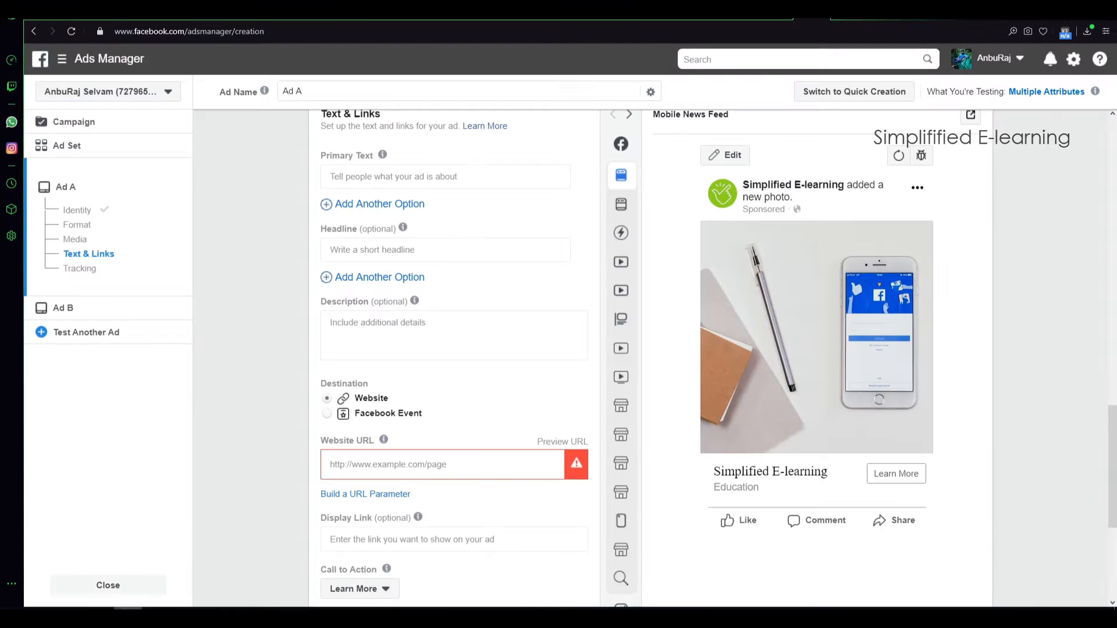
click(385, 177)
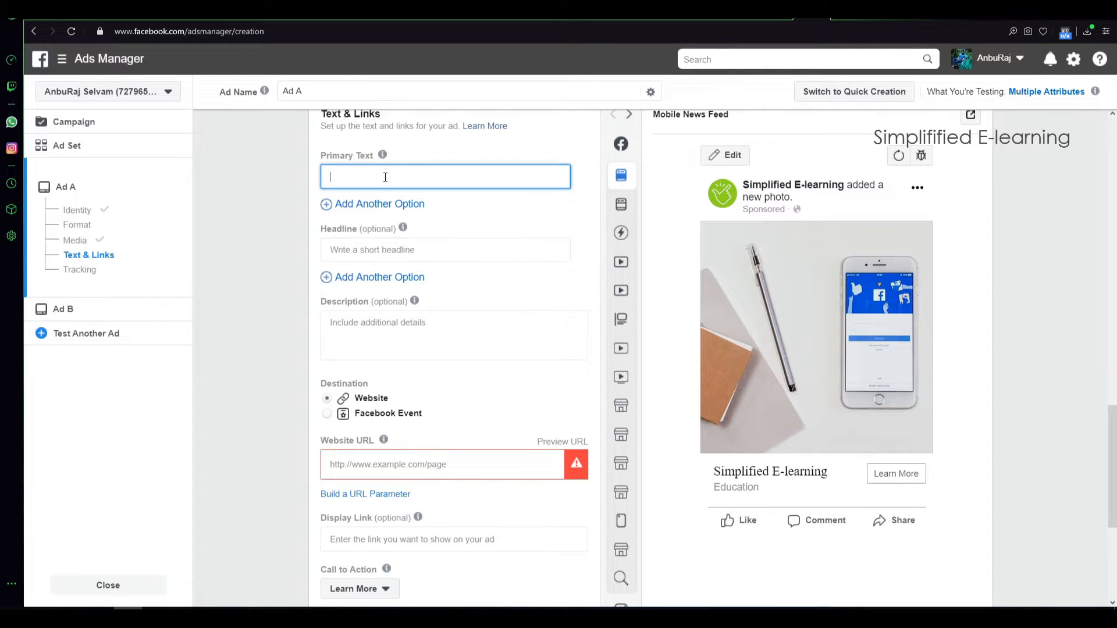
key(ctrl+v)
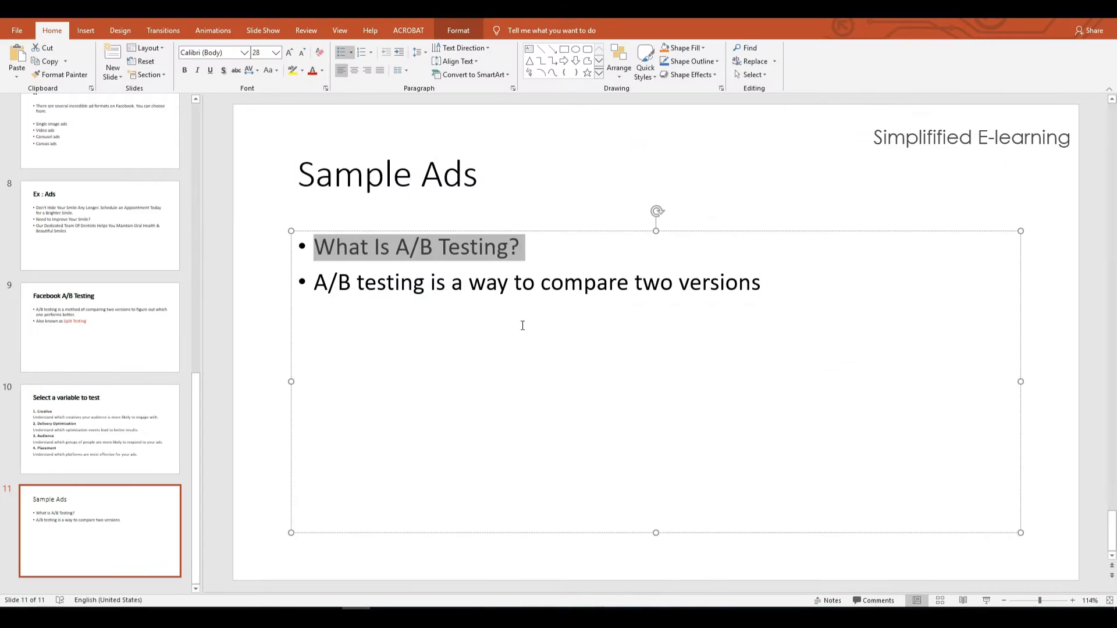
Copy "A/B testing is a way to compare two versions" from the PowerPoint slide into Ad A's description in Ads Manager
drag(771, 283, 314, 301)
key(ctrl+c)
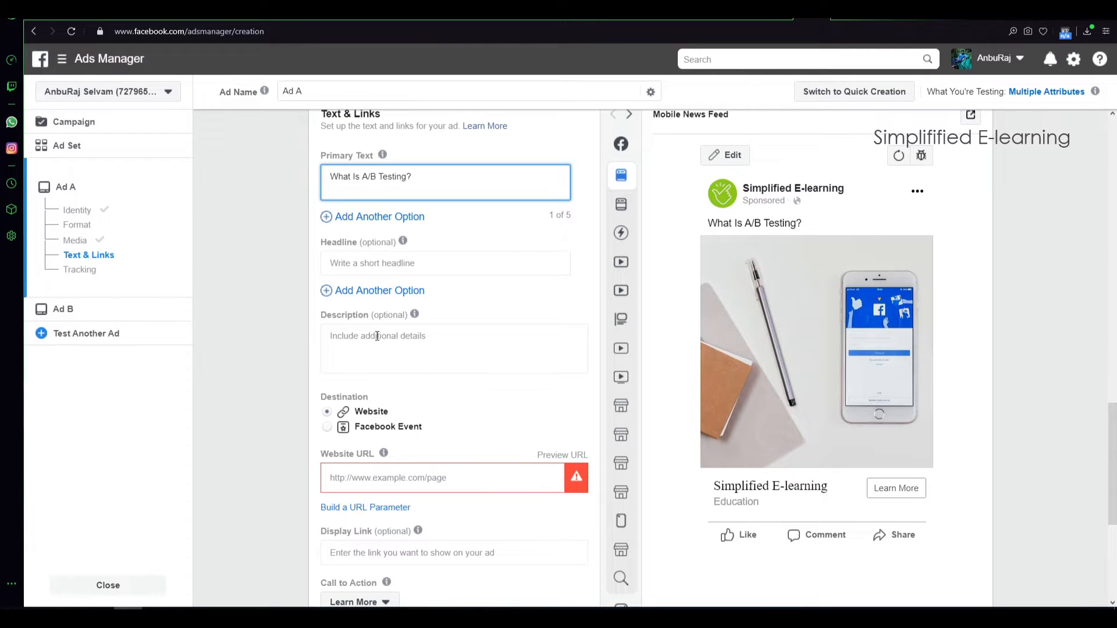
click(377, 336)
key(ctrl+v)
Reuse the primary text "What Is A/B Testing?" as Ad A's headline
click(353, 263)
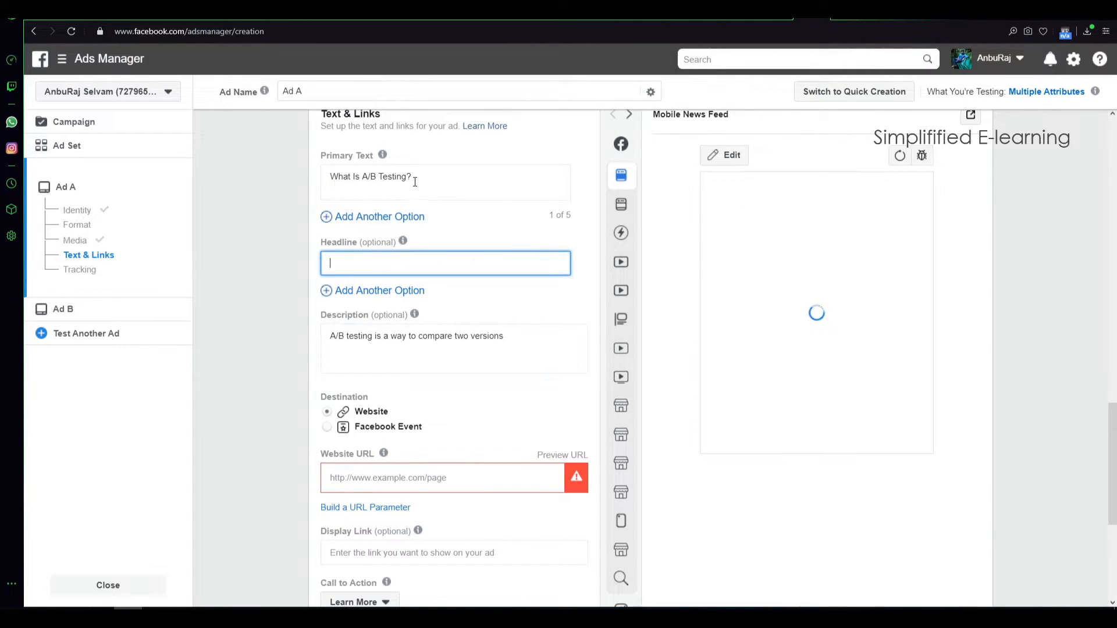
drag(417, 178, 223, 174)
key(ctrl+c)
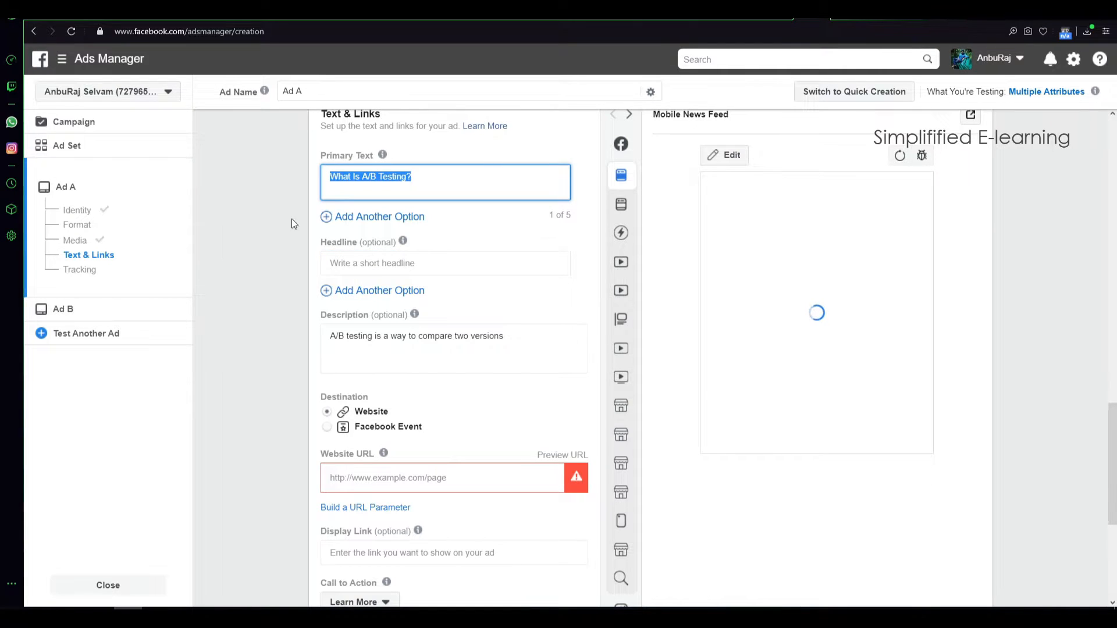
click(371, 264)
key(ctrl+v)
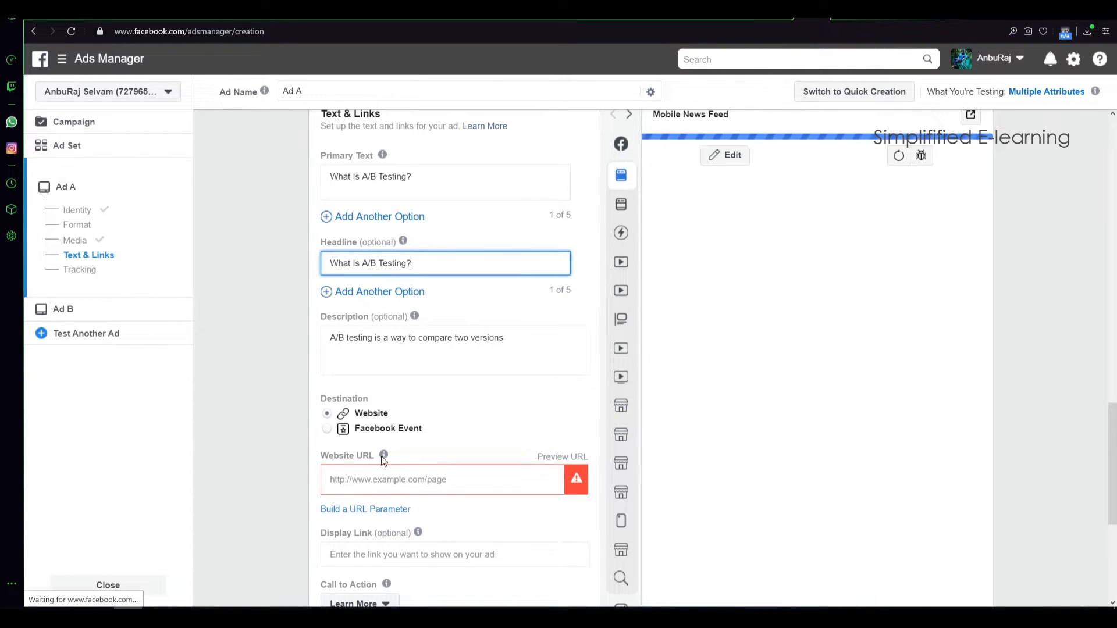
Set Ad A's website URL to the first suggested web address
click(374, 481)
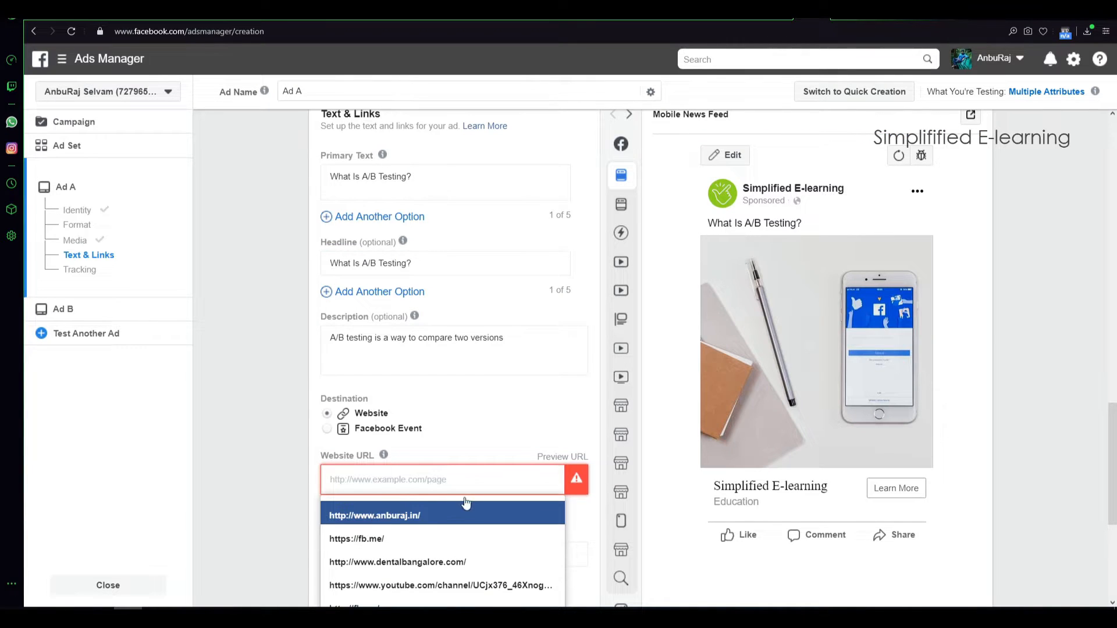
click(376, 516)
click(287, 462)
mouse_move(332, 455)
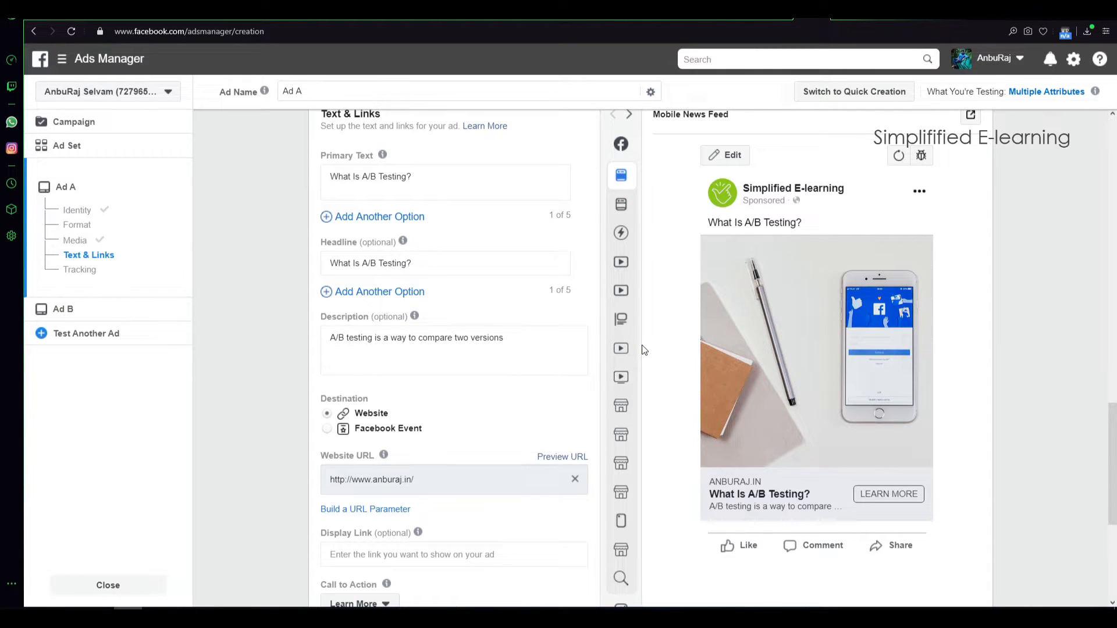
Review the call-to-action choices for Ad A, keep Learn More, and continue to the setup of Ad B
scroll(641, 345, down, 5)
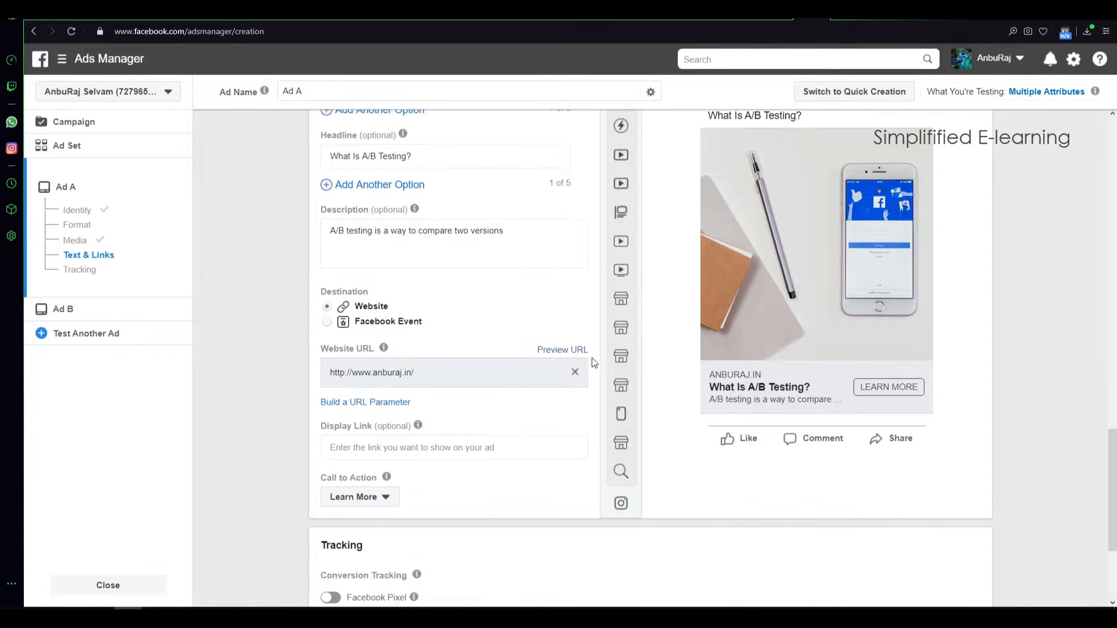
click(385, 305)
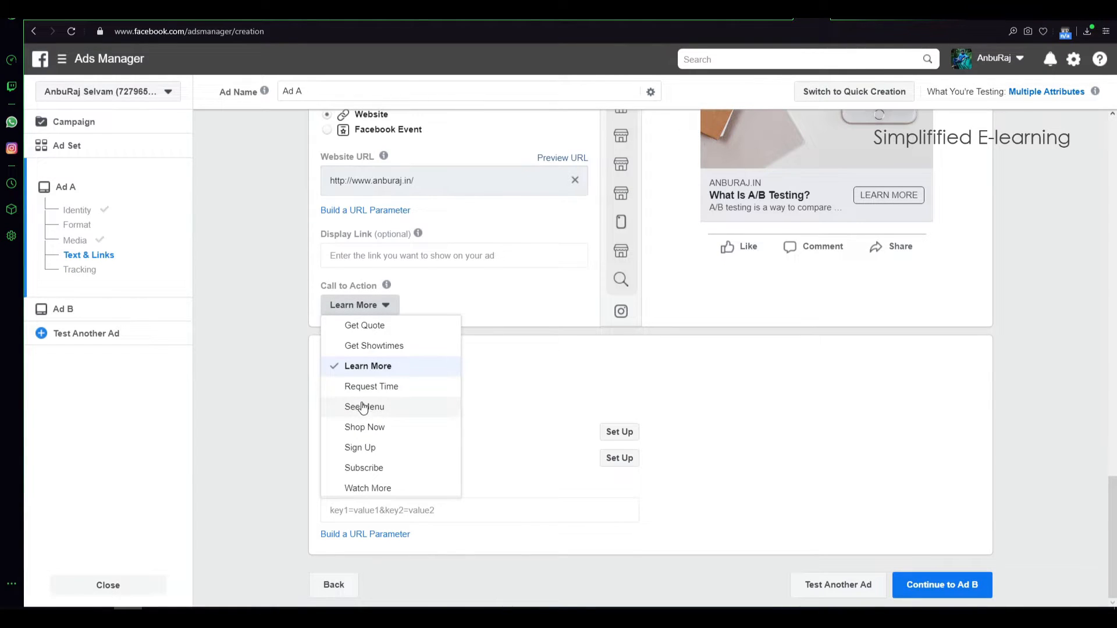
click(522, 309)
scroll(519, 309, up, 3)
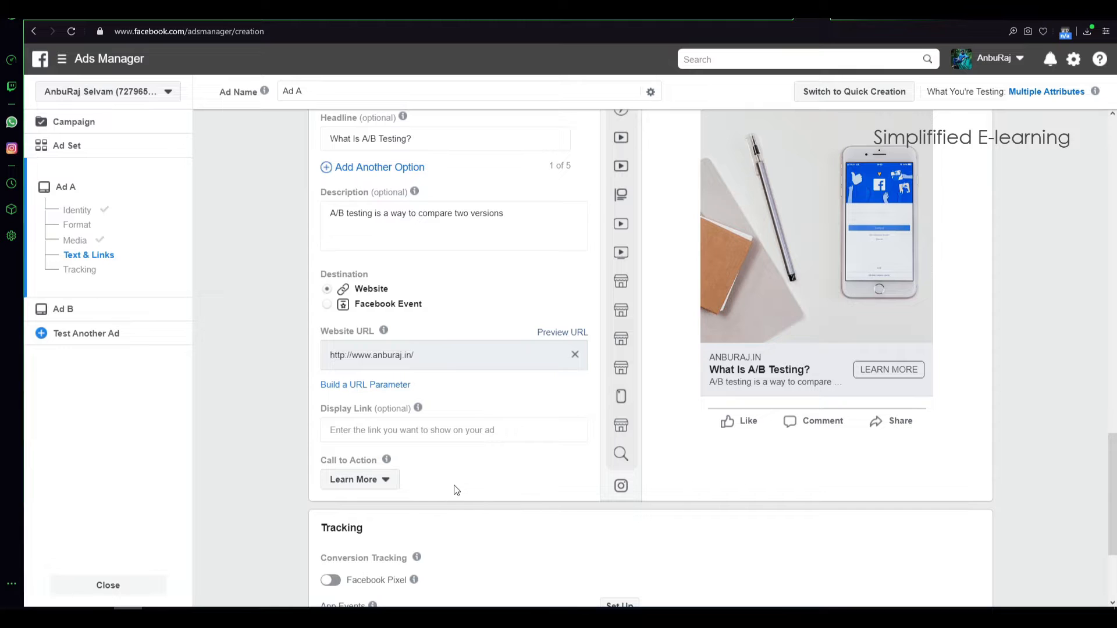
scroll(417, 202, up, 1)
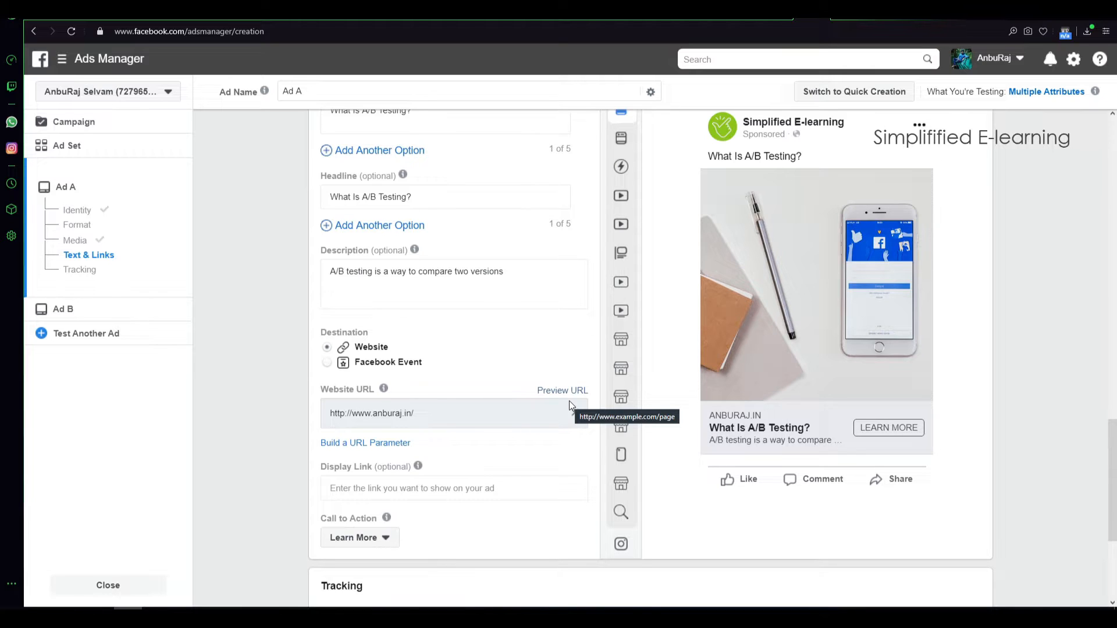
scroll(731, 523, down, 4)
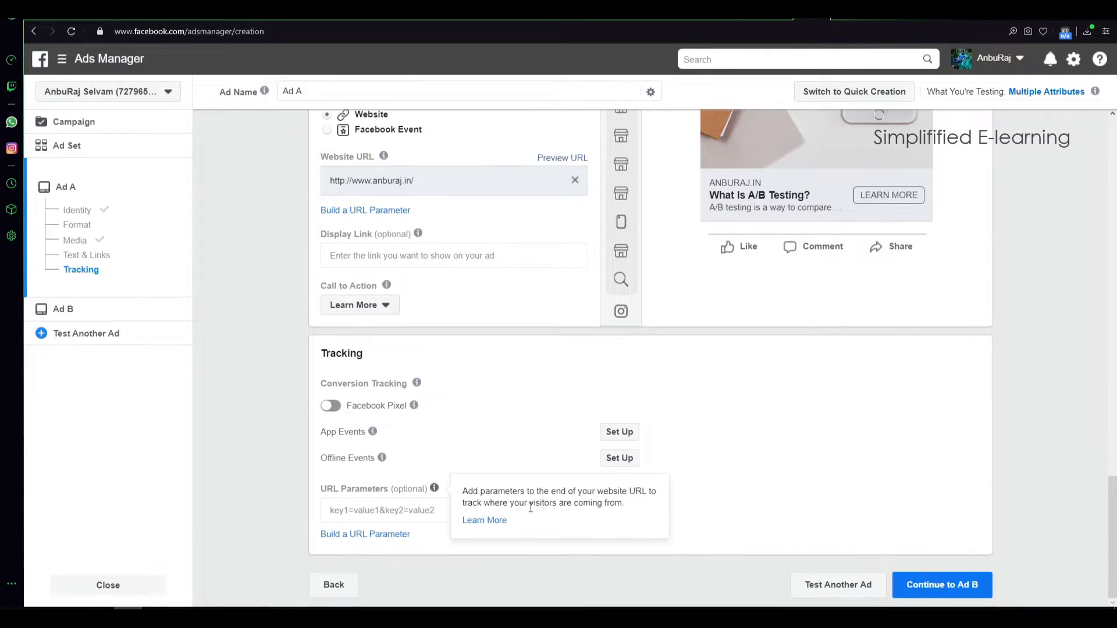
click(944, 589)
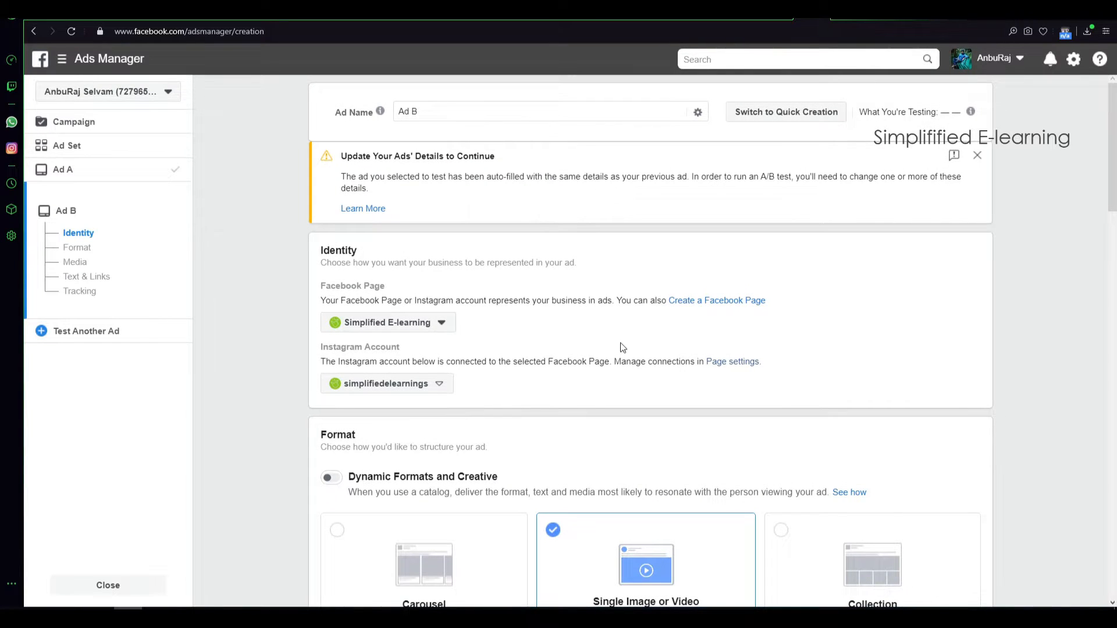
Append "in Facebook" to the primary text of Ad B, leaving its copied media and other details as they are
scroll(621, 347, down, 3)
scroll(506, 423, down, 7)
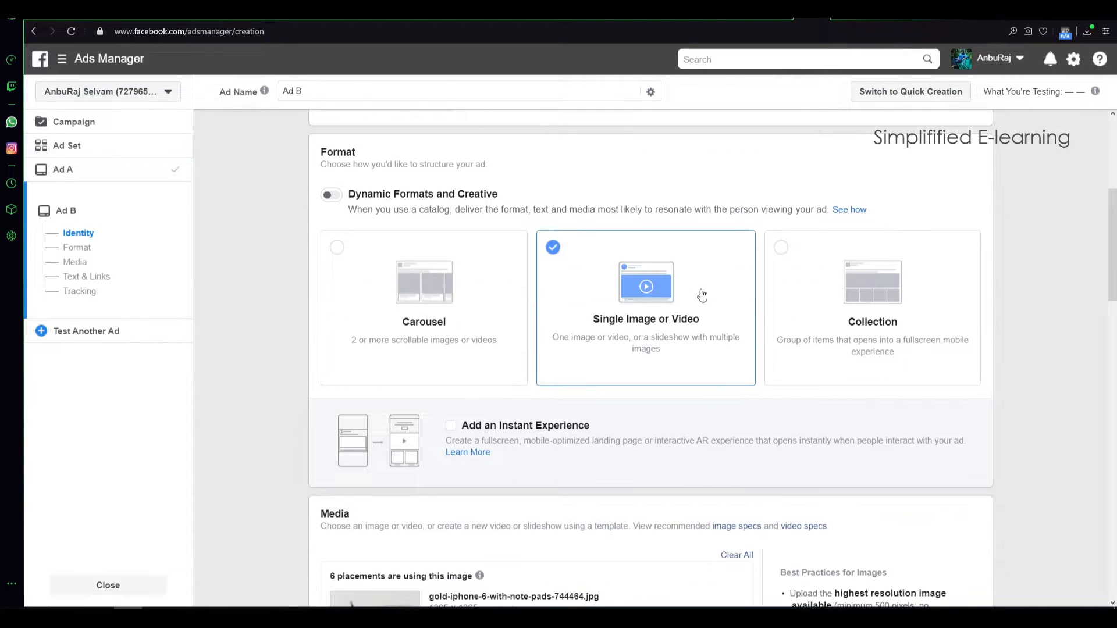
scroll(462, 297, down, 3)
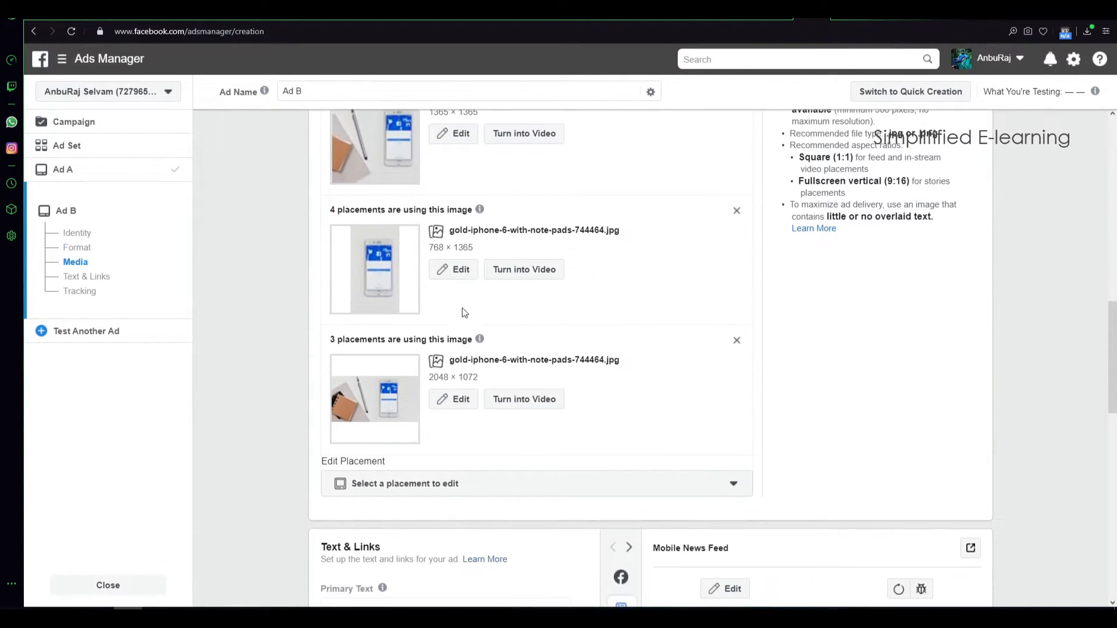
scroll(504, 192, up, 2)
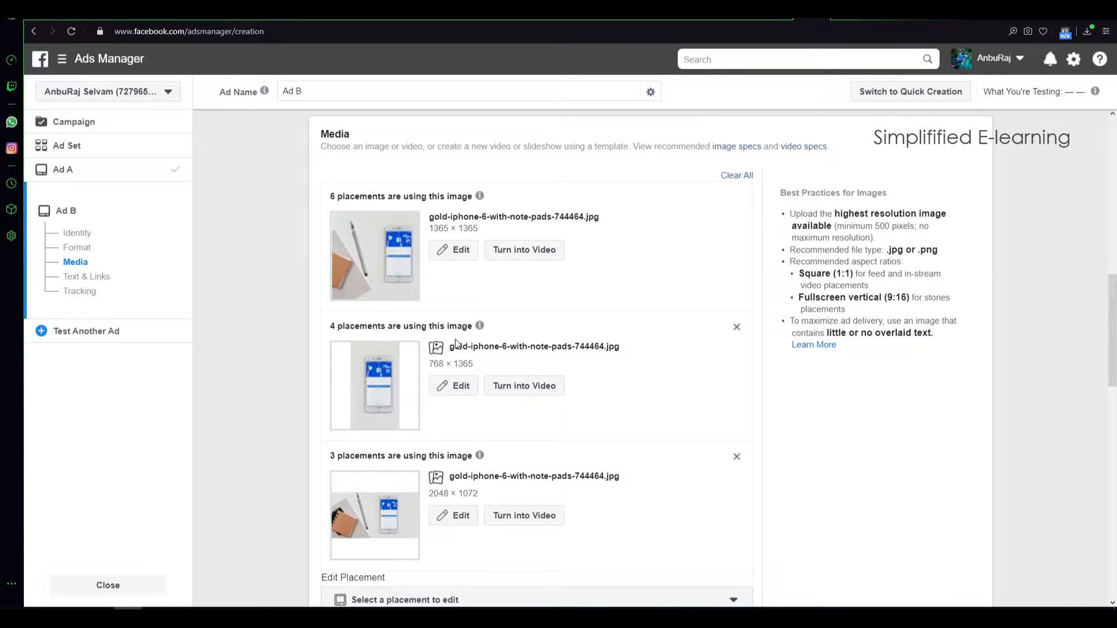
scroll(553, 280, up, 2)
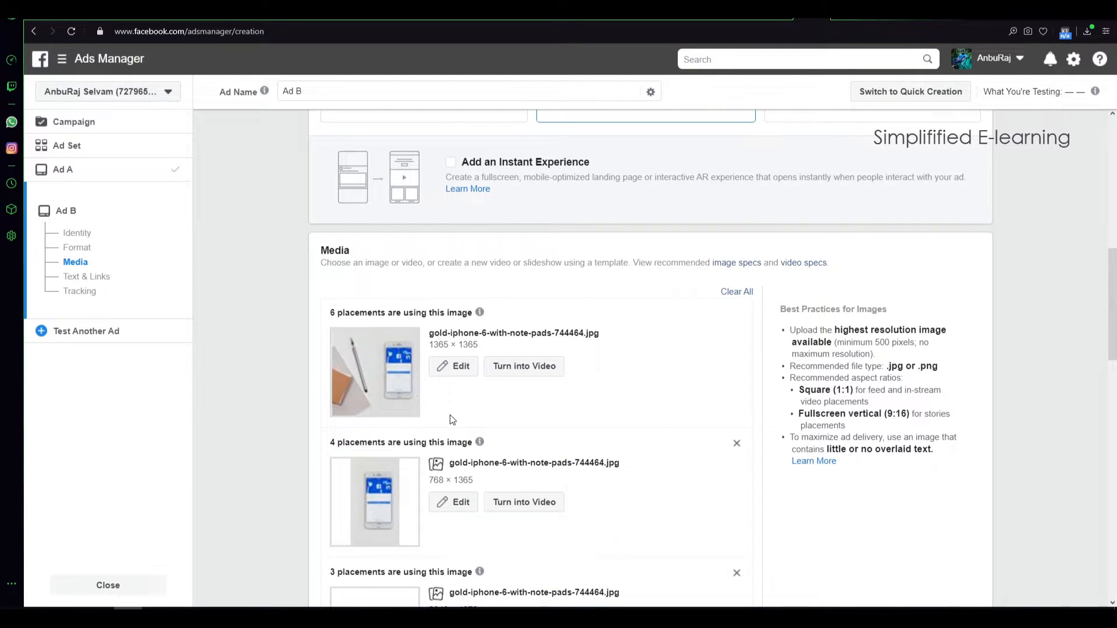
scroll(456, 425, down, 5)
scroll(456, 426, down, 6)
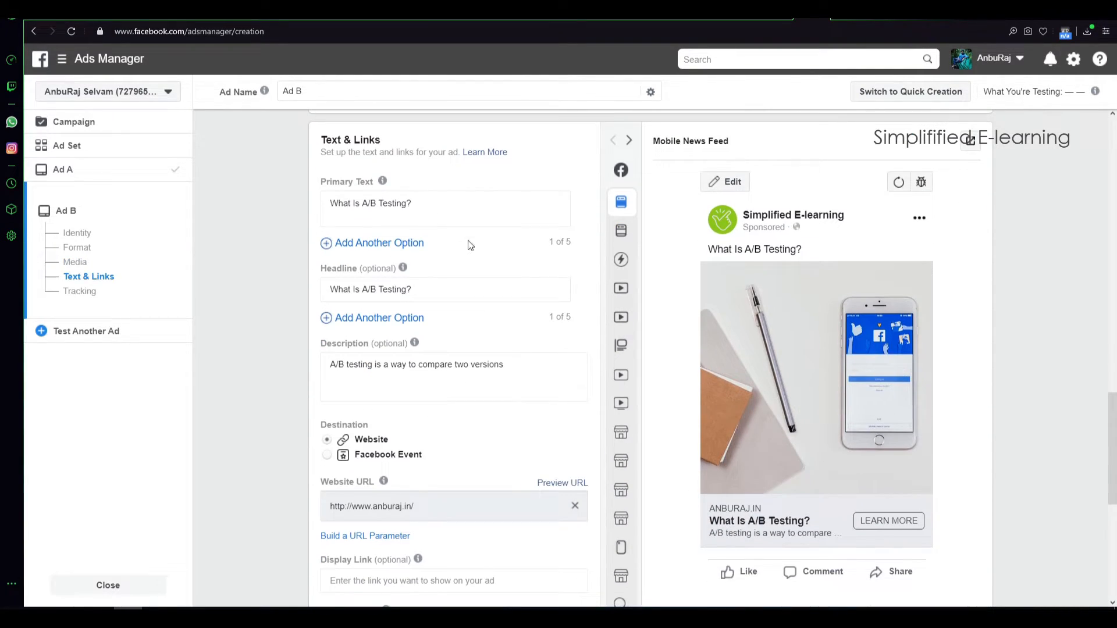
click(408, 205)
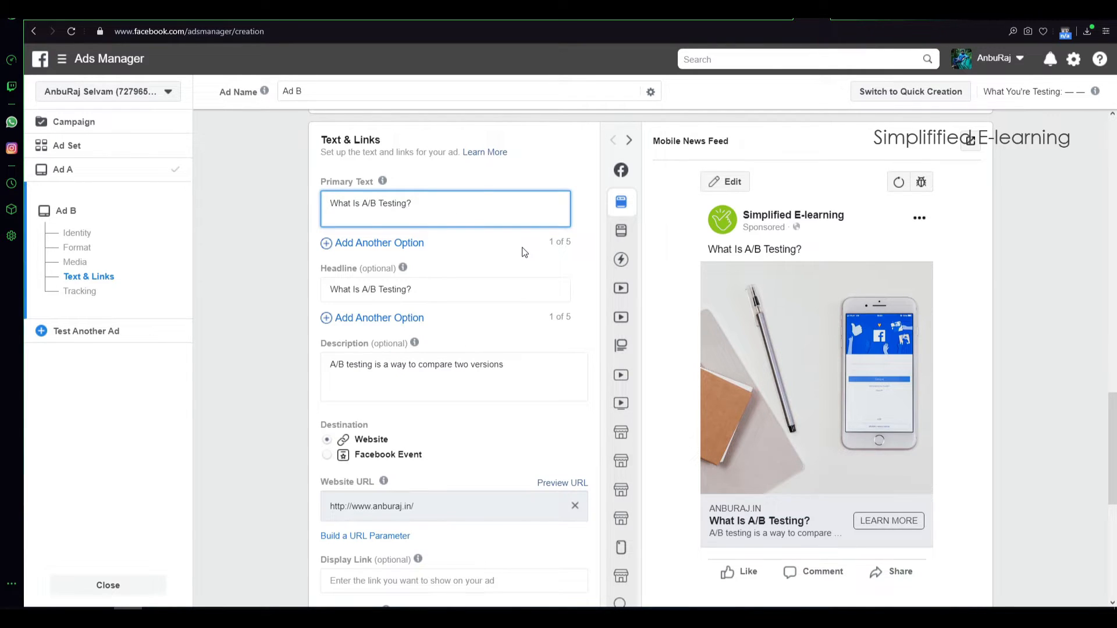
text(in Facebook)
scroll(416, 326, down, 3)
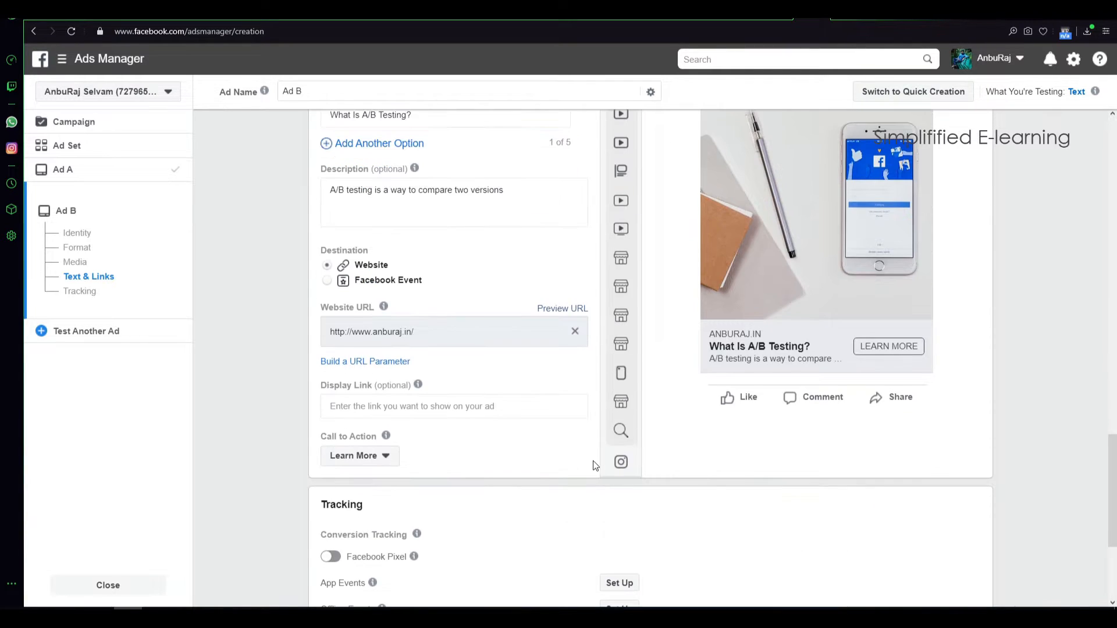
scroll(593, 466, down, 2)
scroll(815, 523, down, 2)
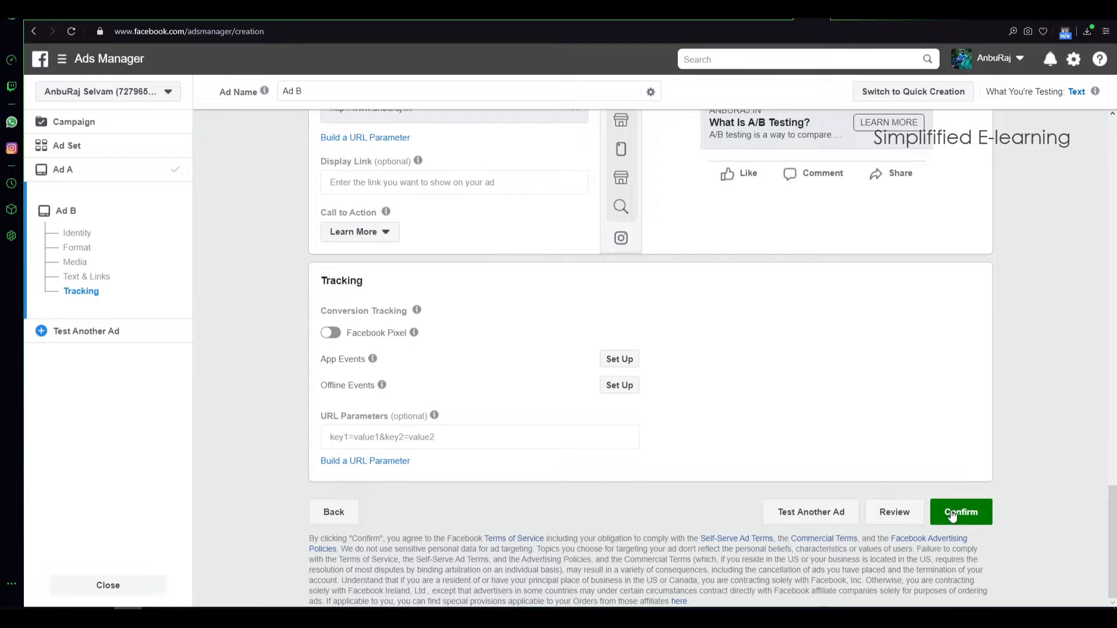
Add a third test ad to the A/B test and delete it again
click(82, 333)
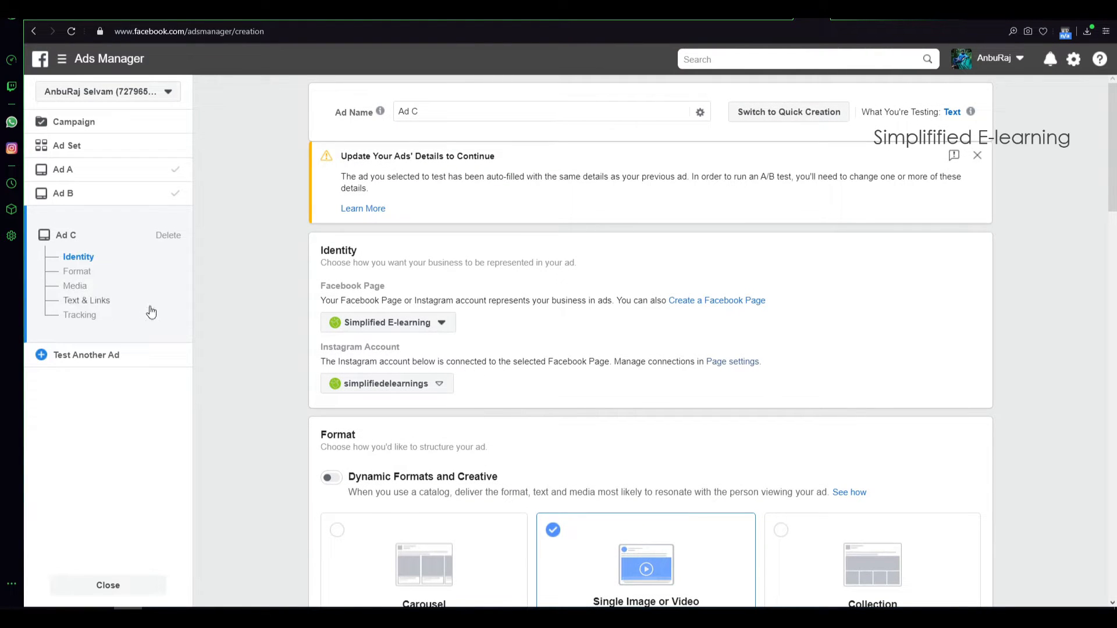
scroll(629, 359, down, 2)
scroll(628, 358, down, 2)
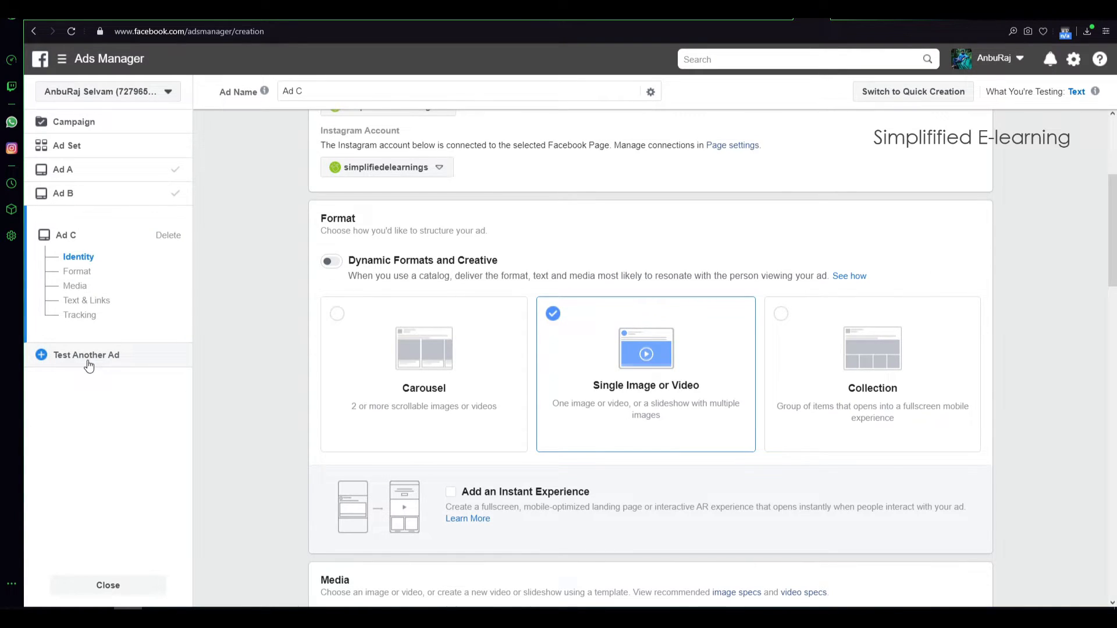
click(168, 235)
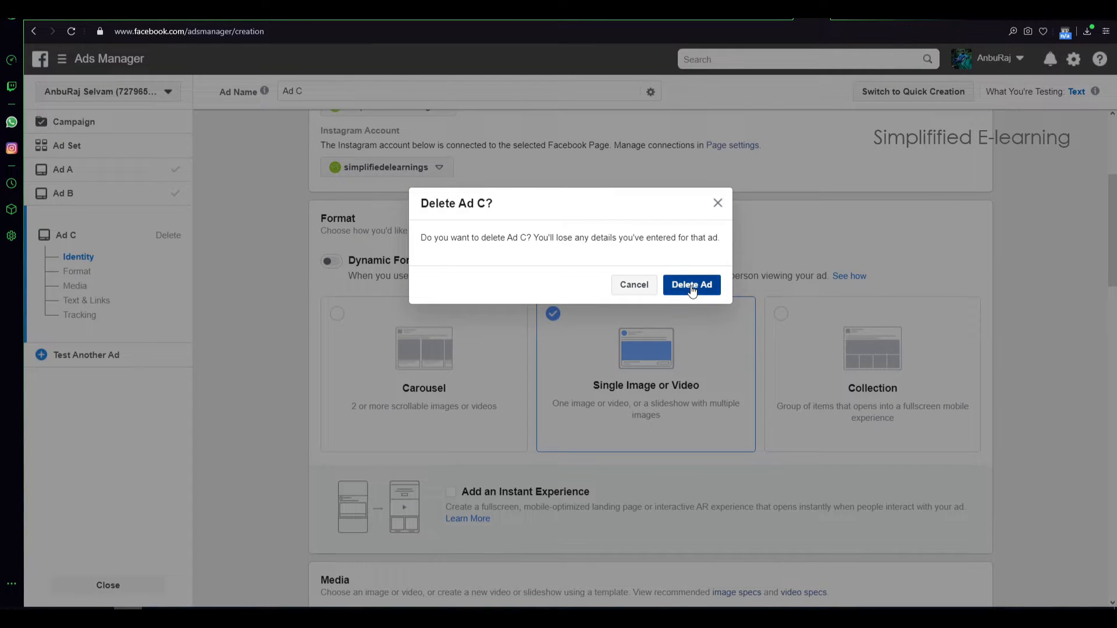
click(692, 290)
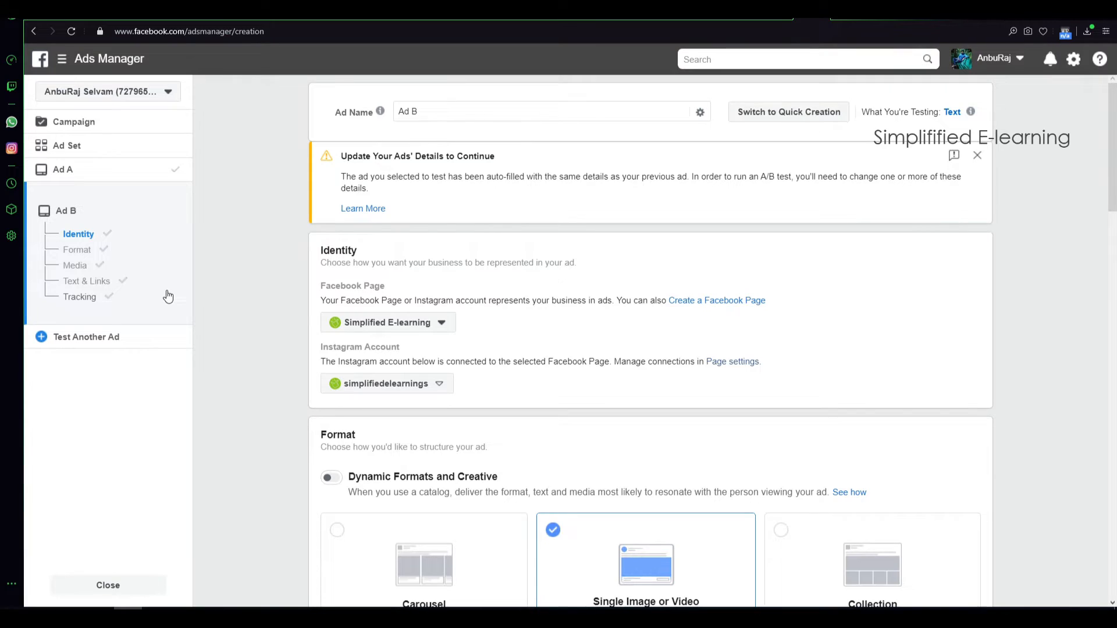
Return to the ad set and change the A/B test variable from Creative to Delivery Optimization
scroll(599, 400, down, 2)
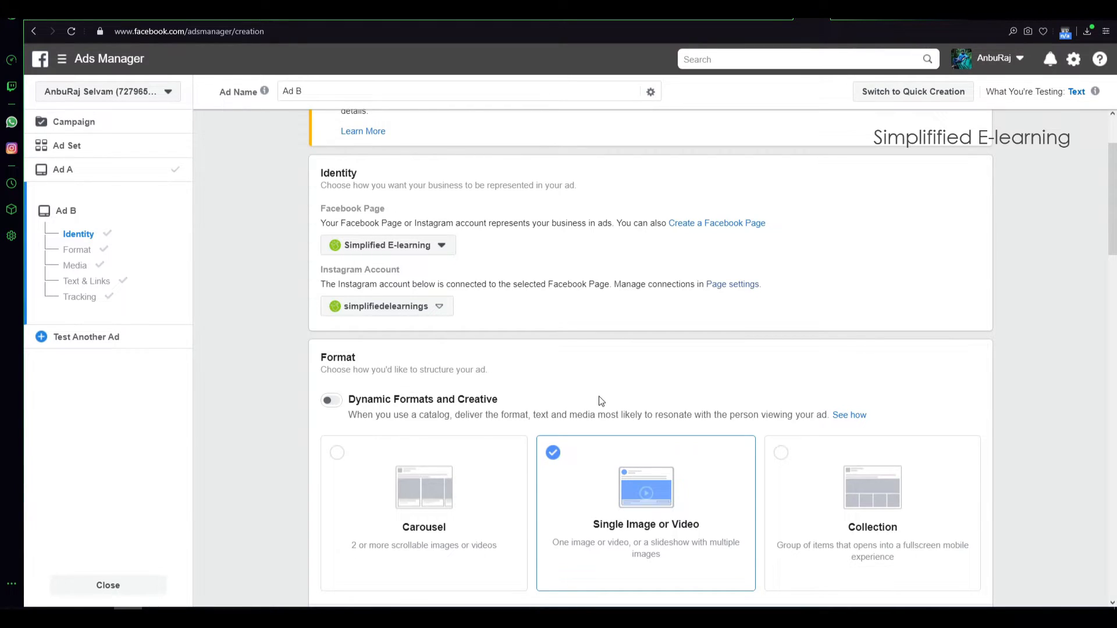
scroll(599, 396, down, 4)
scroll(272, 279, up, 5)
click(68, 146)
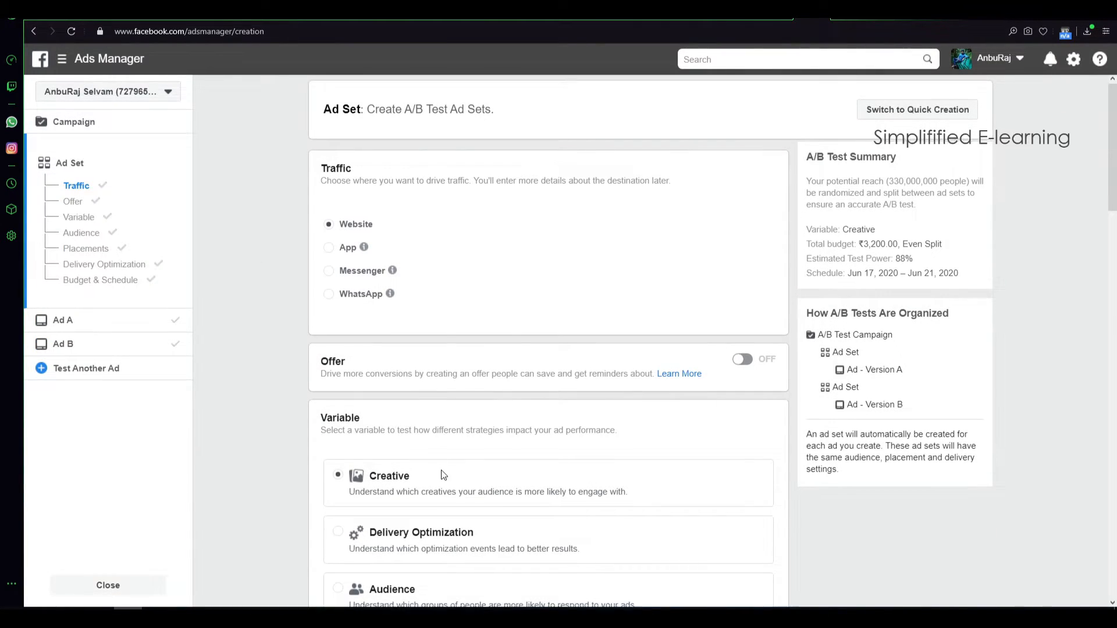
scroll(349, 402, down, 3)
click(338, 396)
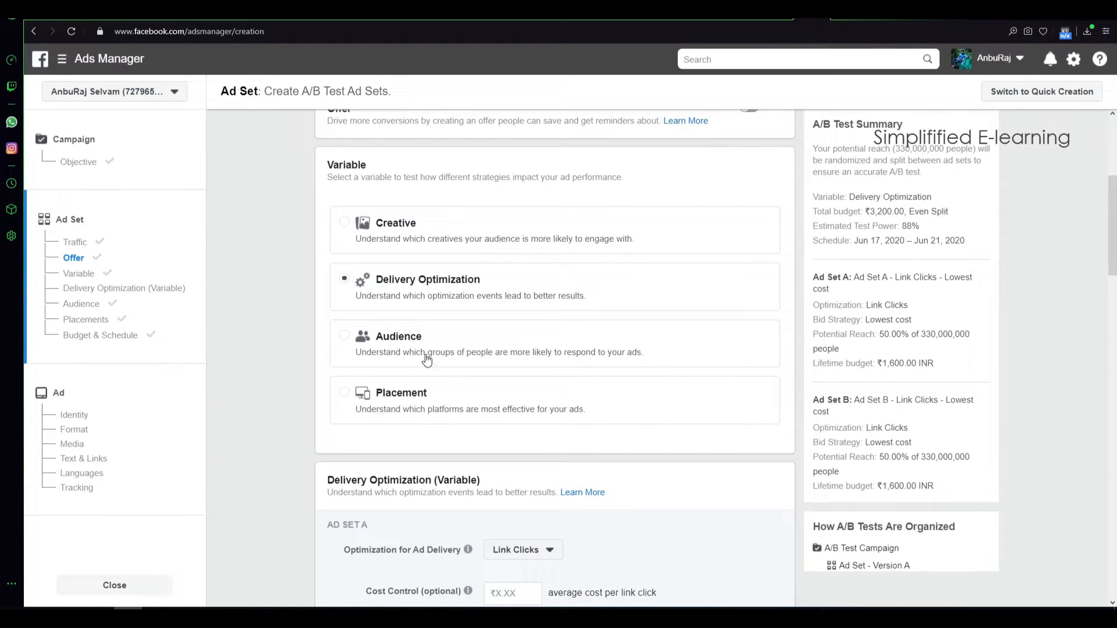
Review the ad delivery optimization options of Ad Set A, keeping Link Clicks, and those of Ad Set B
scroll(401, 364, down, 5)
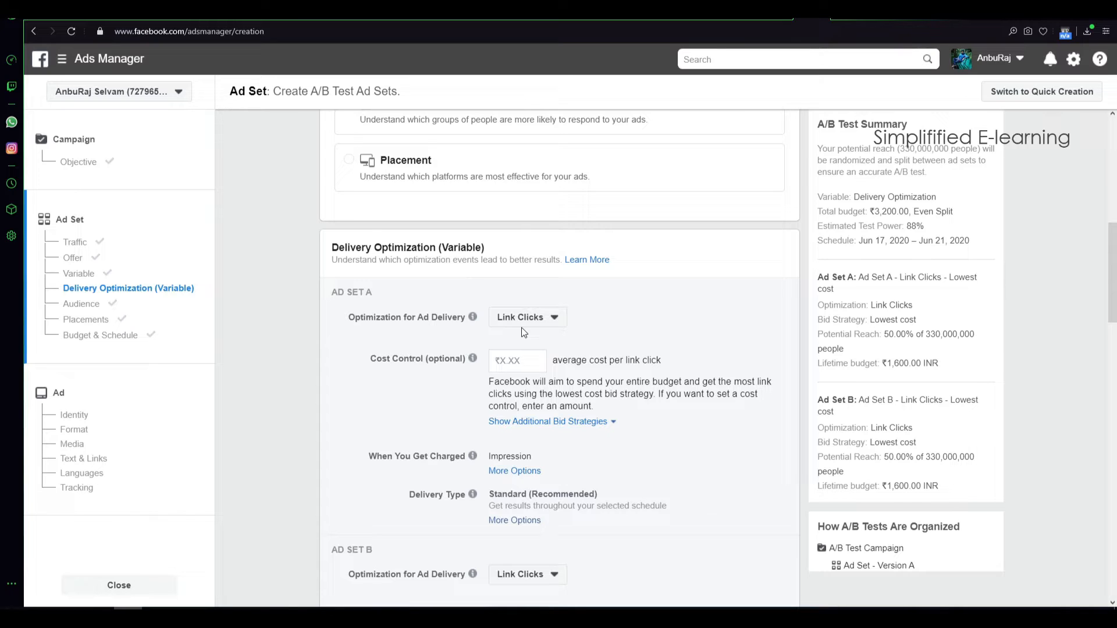
click(539, 319)
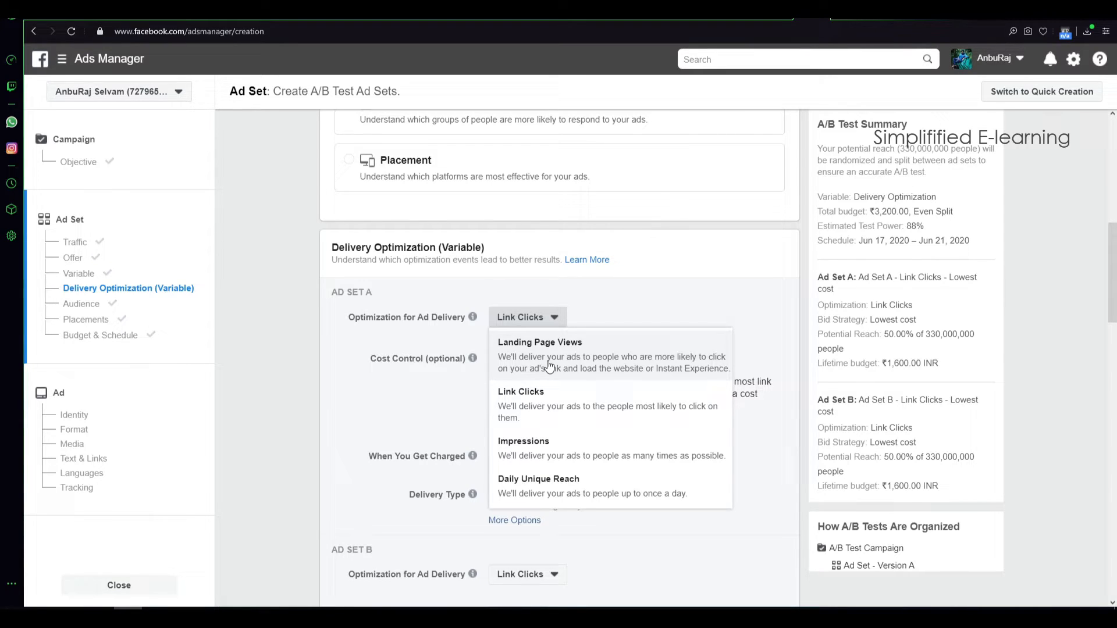
click(518, 405)
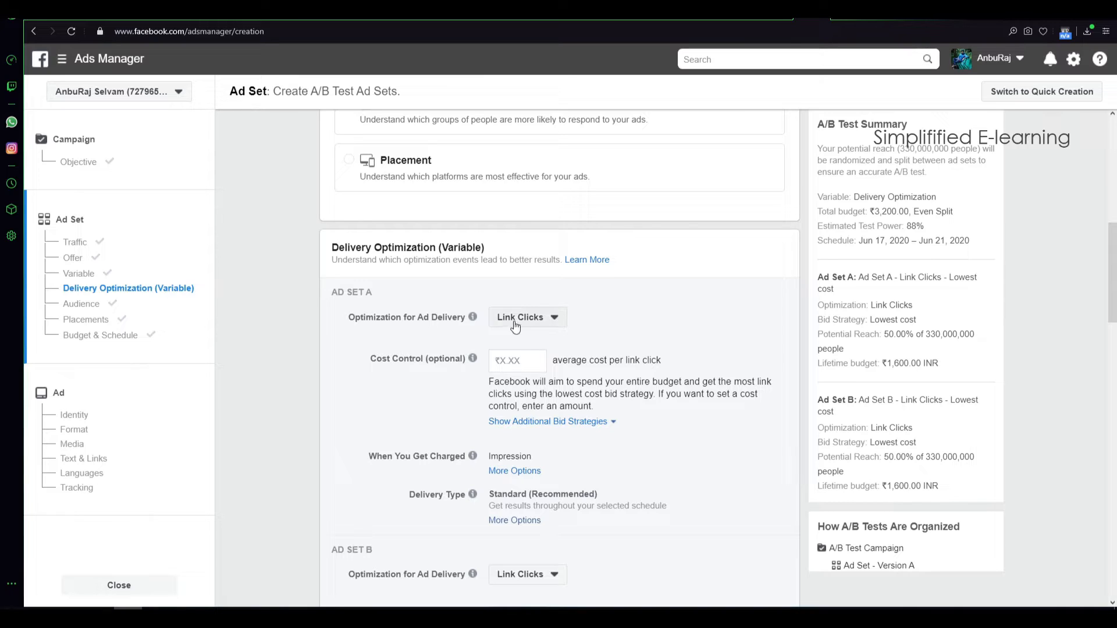
scroll(544, 381, down, 1)
scroll(544, 381, down, 3)
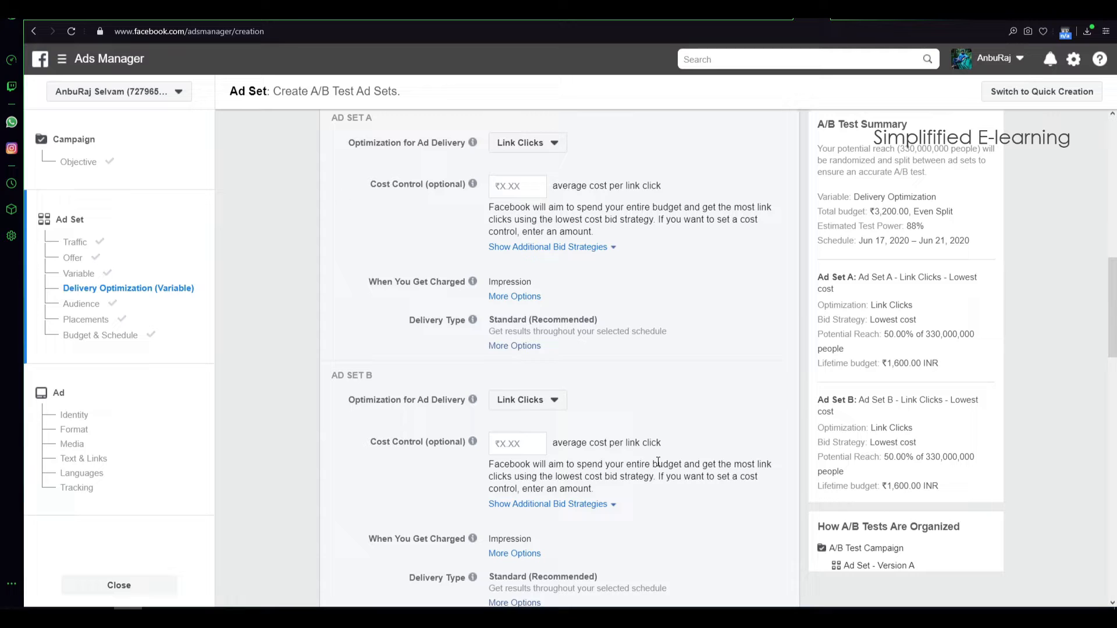
scroll(644, 287, up, 2)
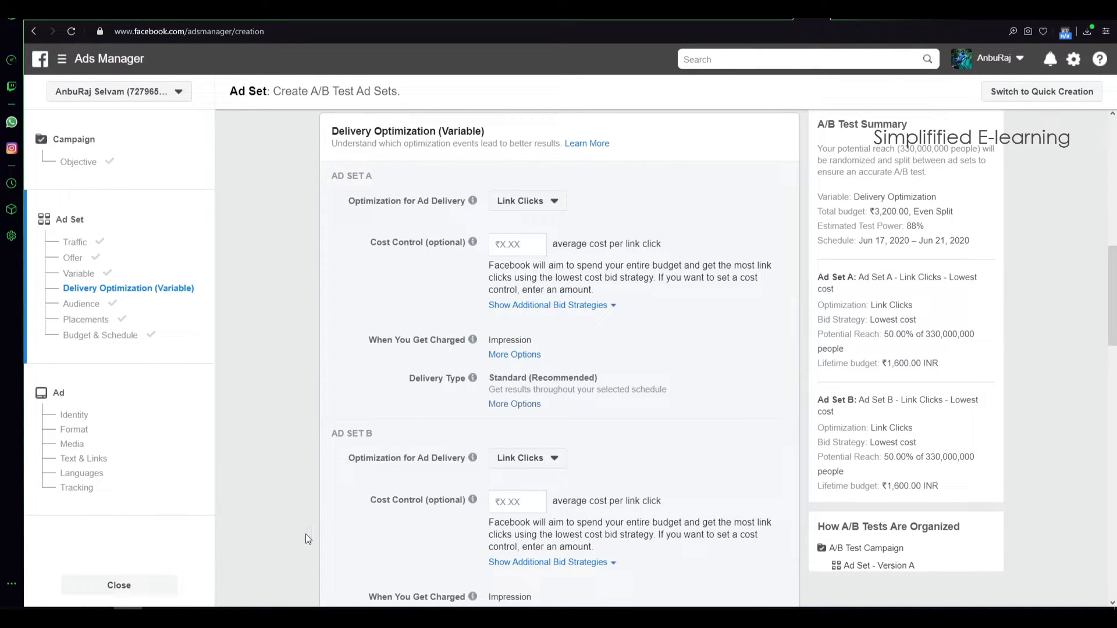
click(537, 466)
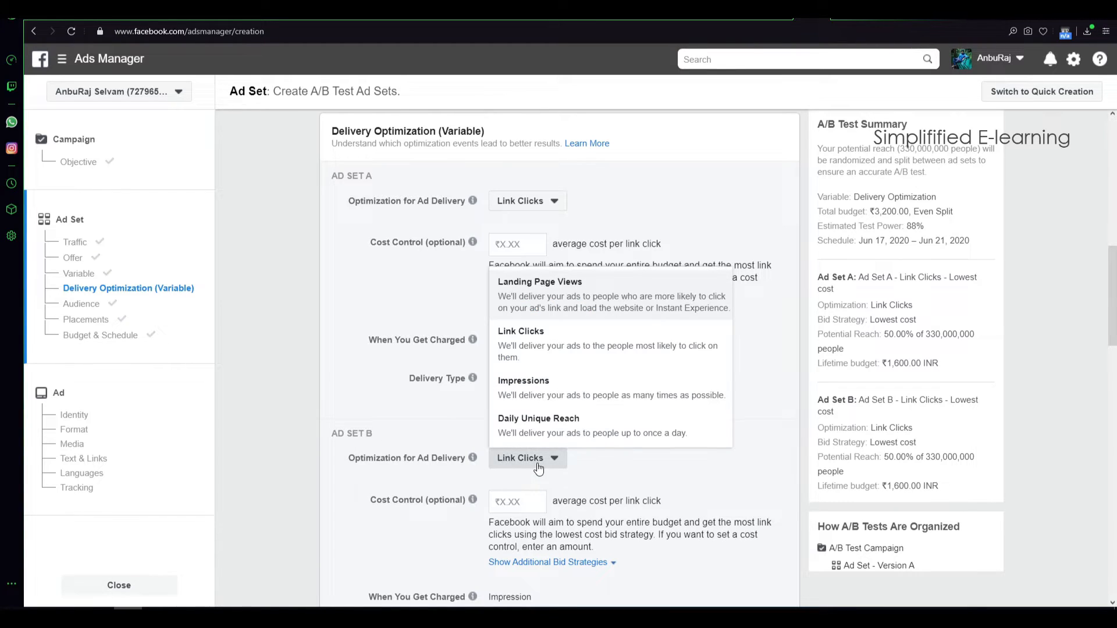
click(537, 400)
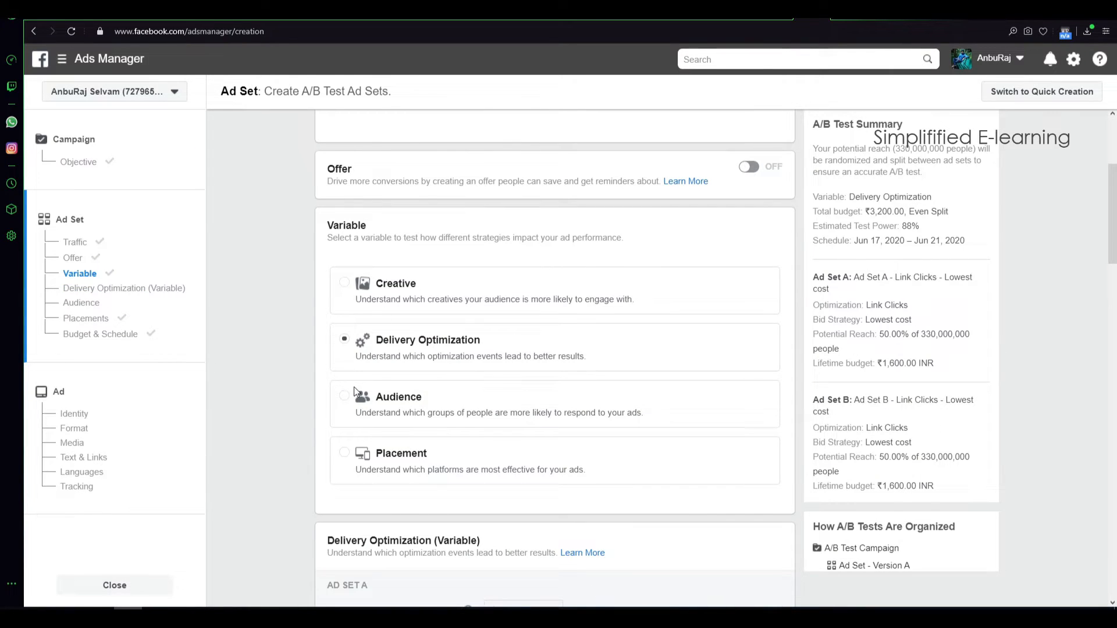
Change the A/B test variable to Audience and look through the saved audience choices for Ad Set A without selecting one
click(343, 403)
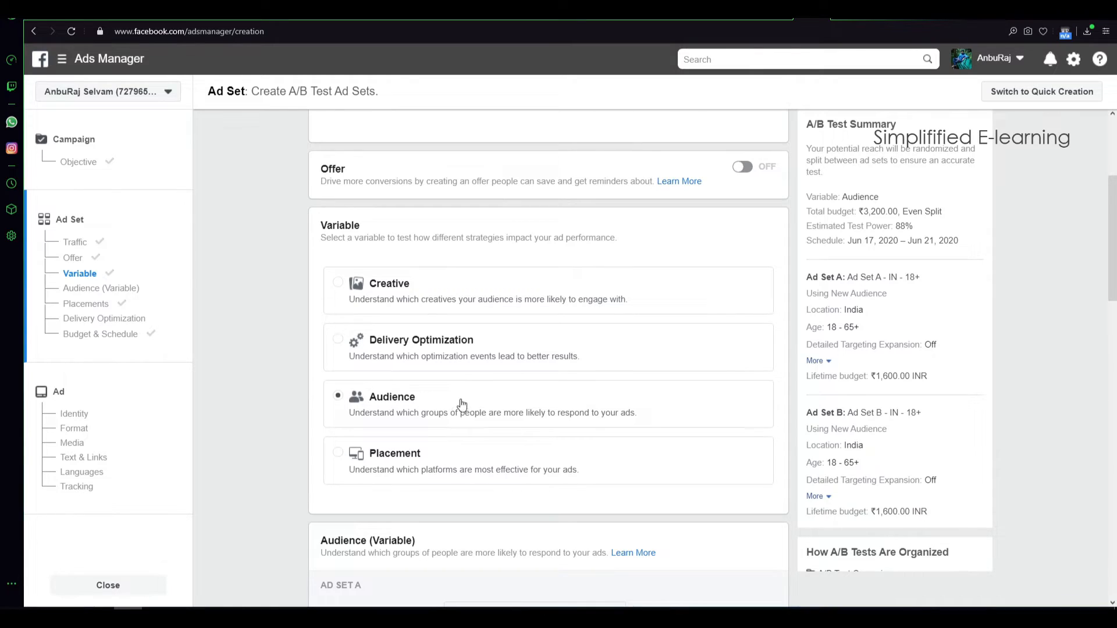
scroll(494, 440, down, 1)
scroll(494, 440, down, 1)
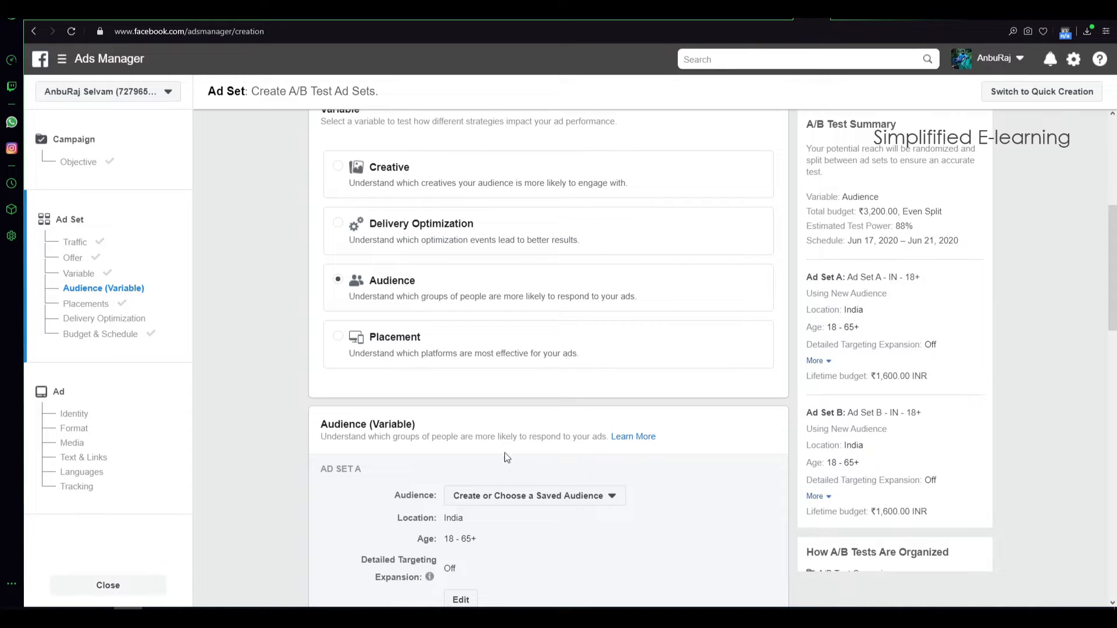
scroll(512, 473, down, 2)
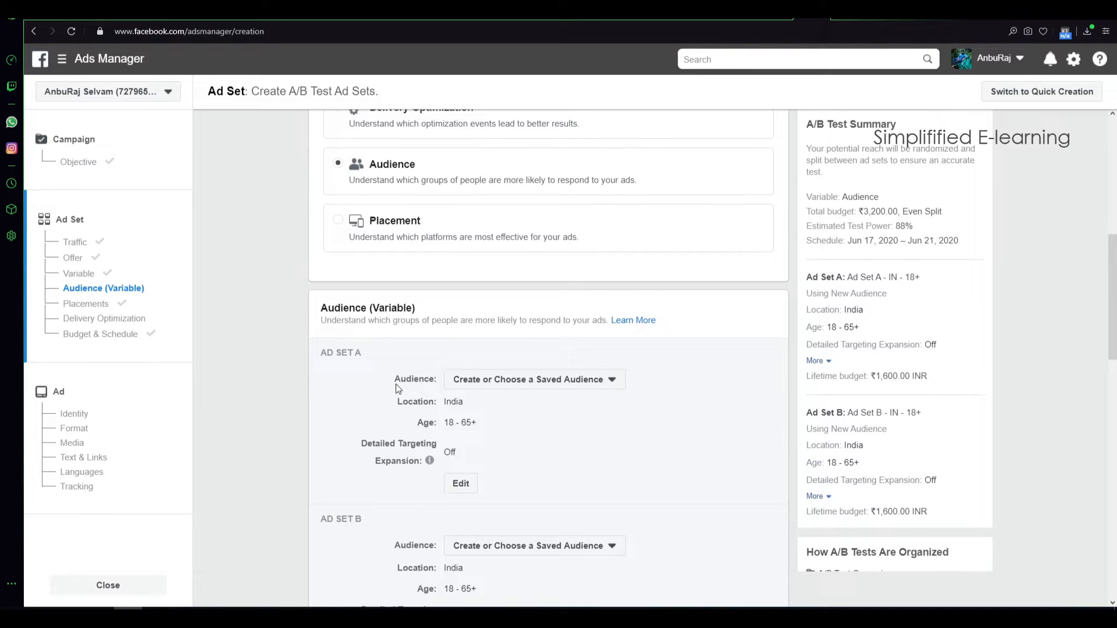
click(583, 386)
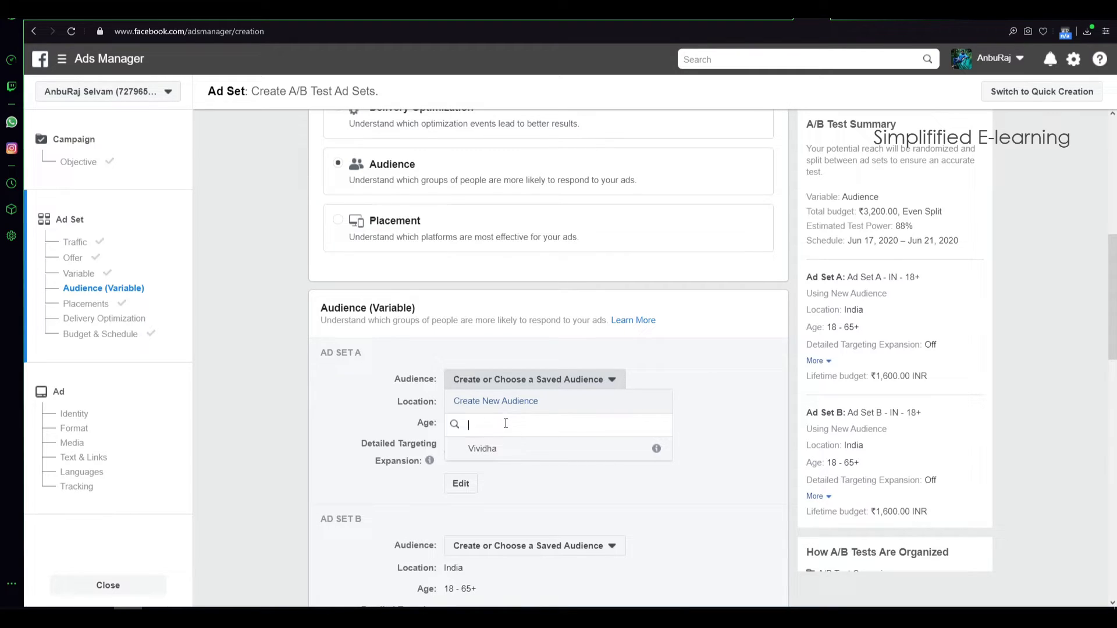
click(702, 376)
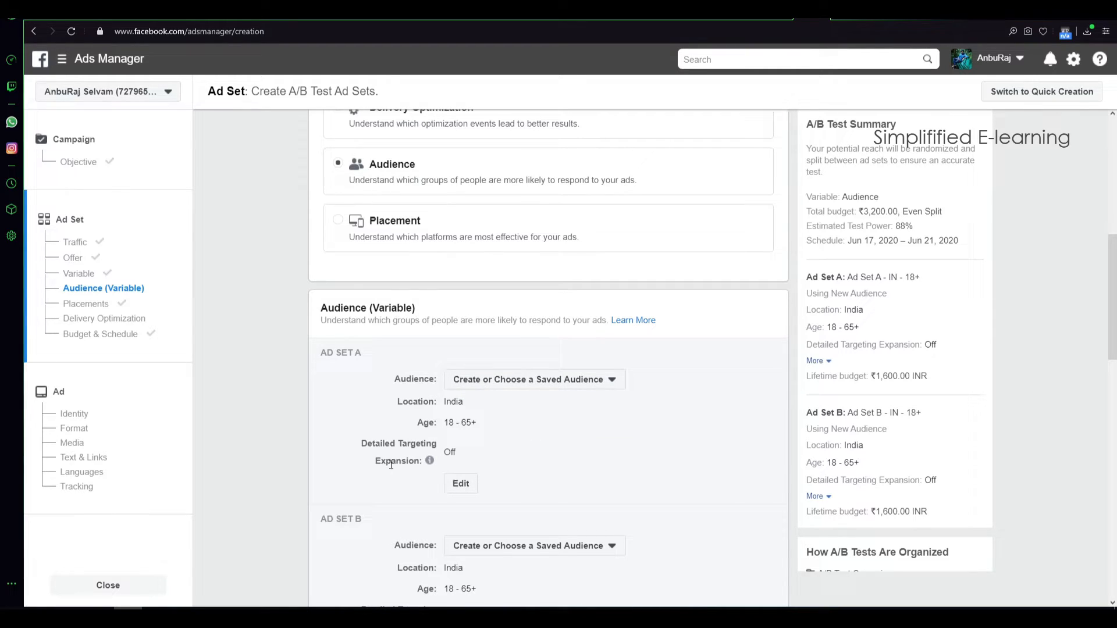
Edit the audience of Ad Set A to target the location Tamil Nadu, India, and update it
click(464, 486)
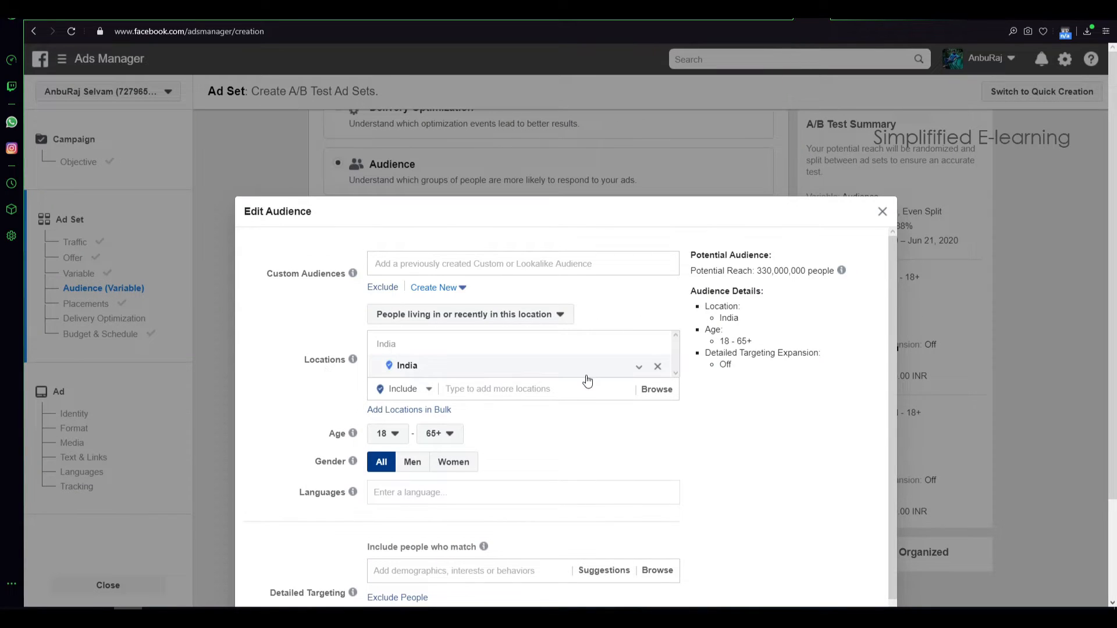
click(481, 386)
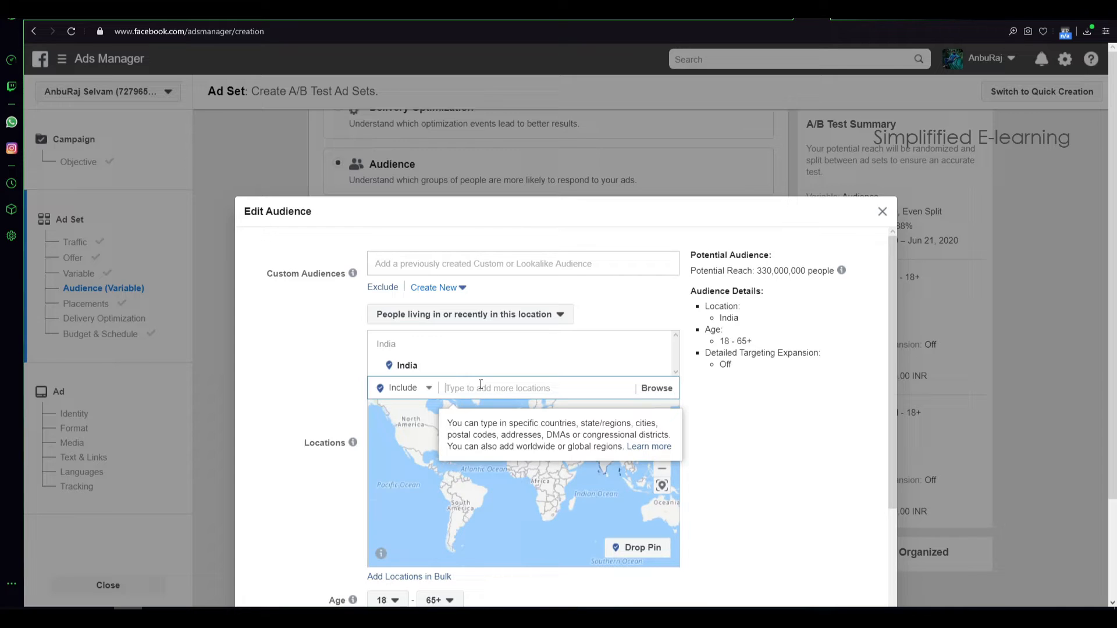
text(Ta)
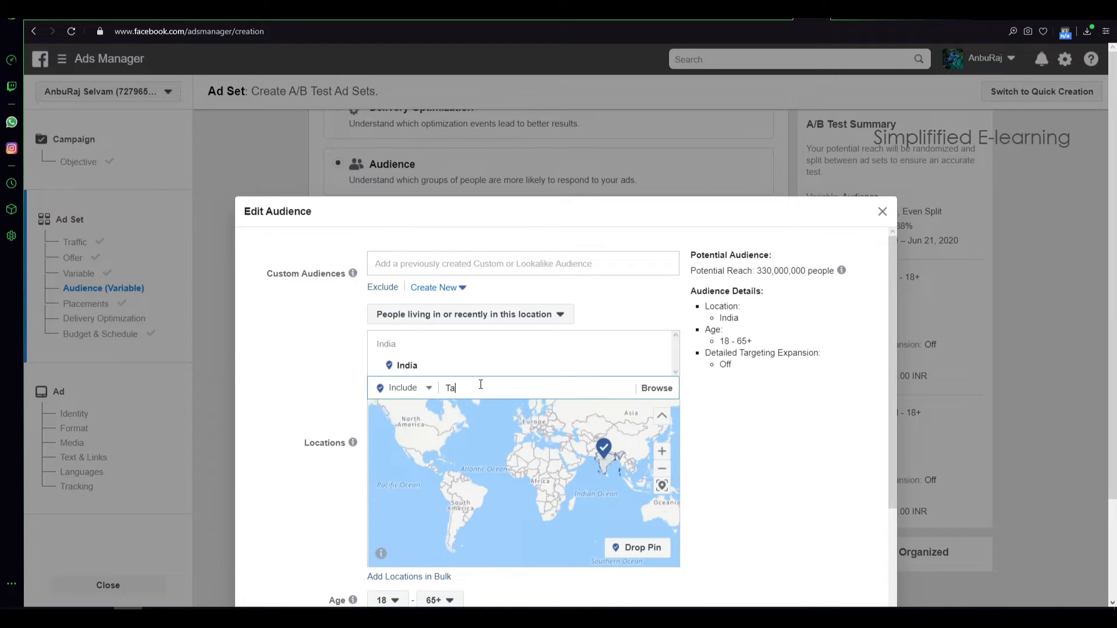
text(milnadu)
click(512, 412)
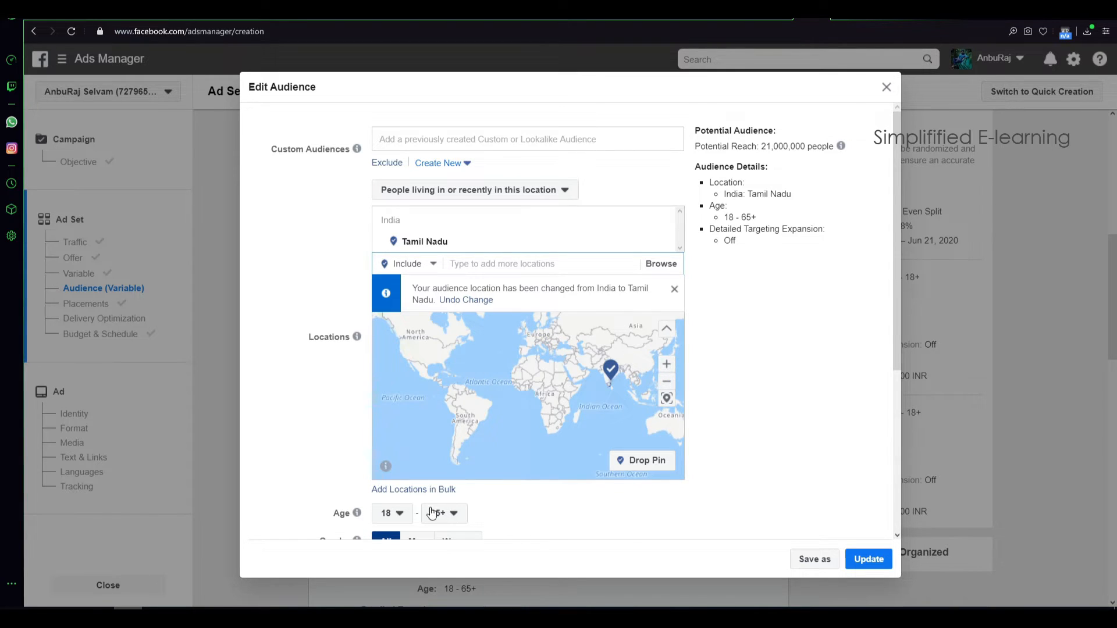
scroll(548, 438, down, 3)
click(865, 558)
Edit the audience of Ad Set B to target the state of Karnataka, India, and update it
scroll(441, 430, down, 2)
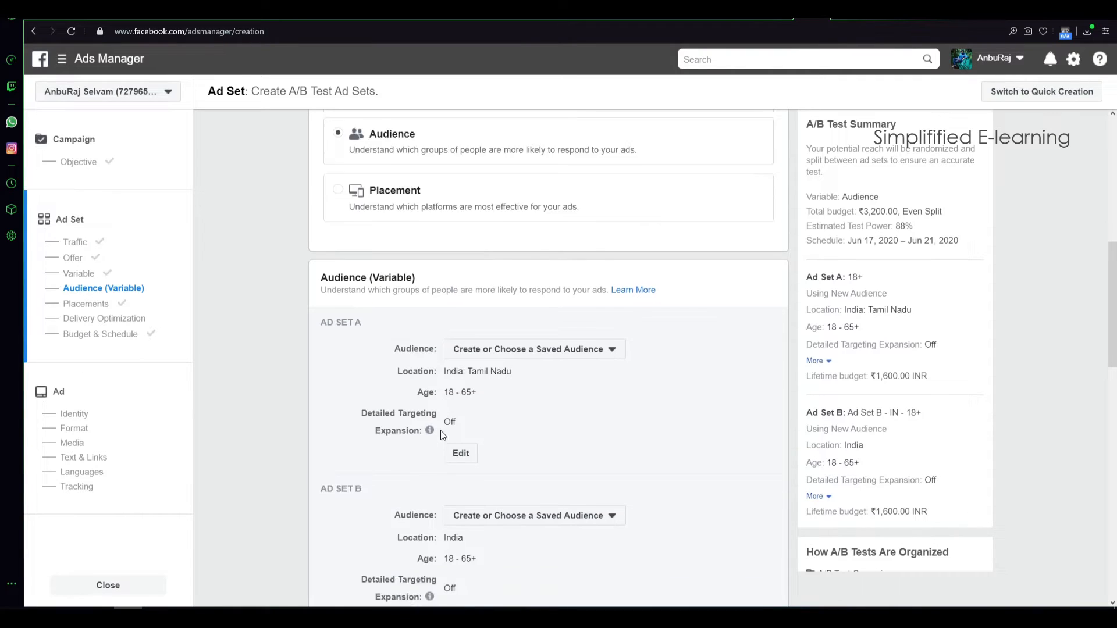
click(460, 532)
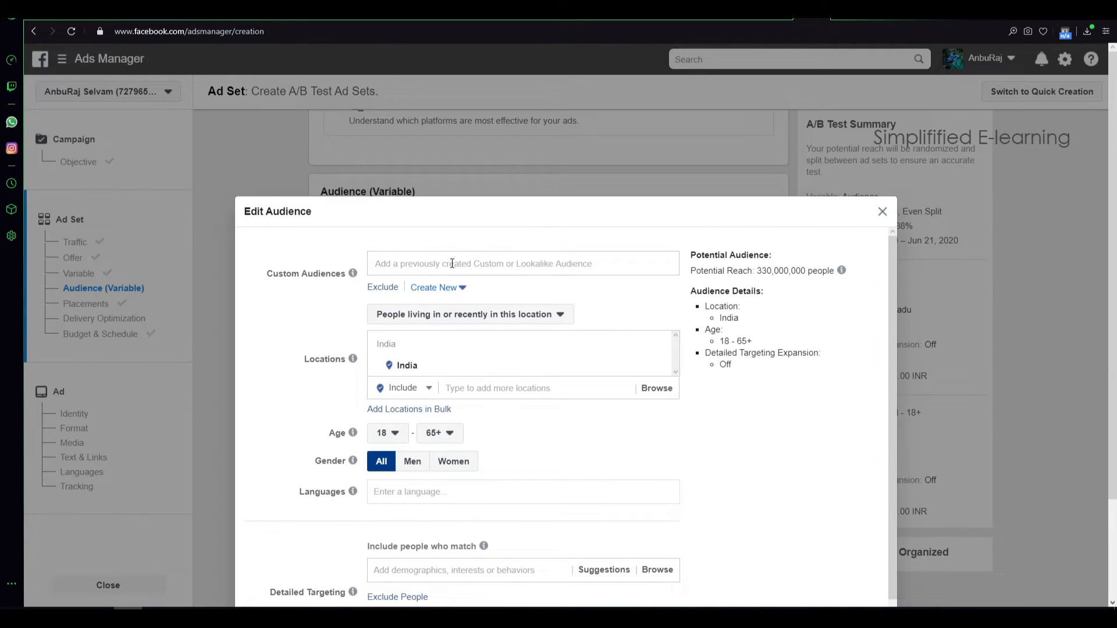
click(485, 389)
text(kar)
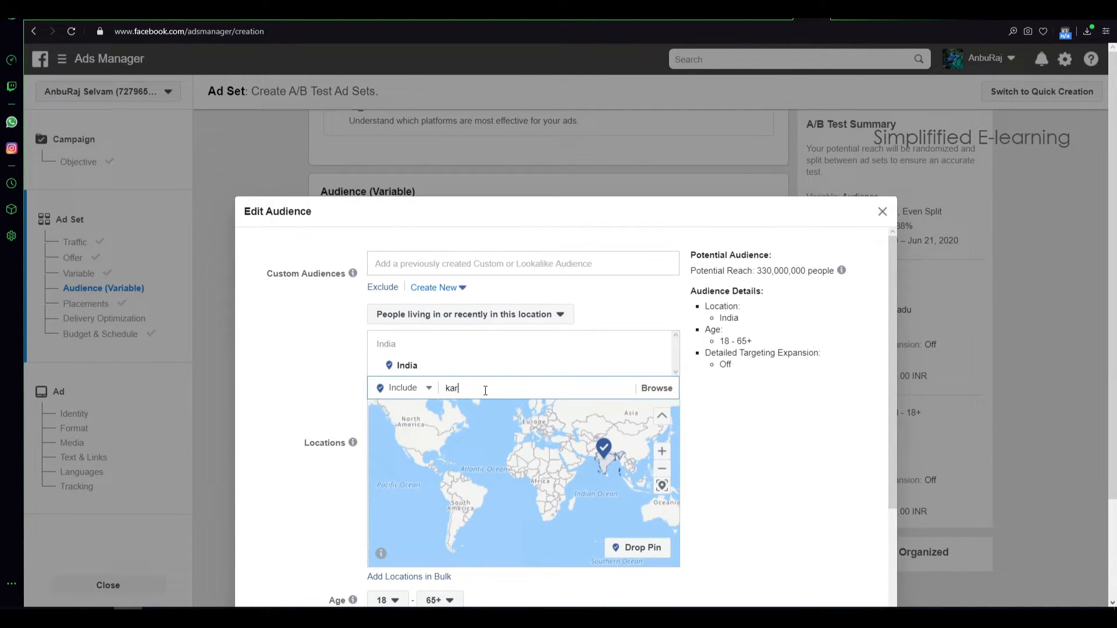
text(nataka)
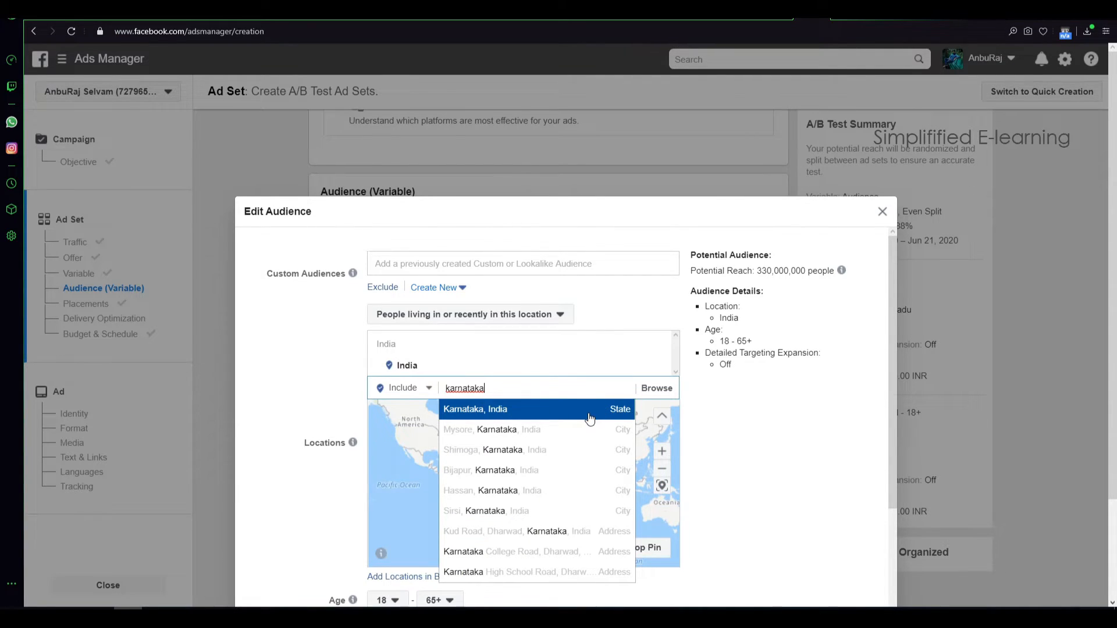
click(591, 412)
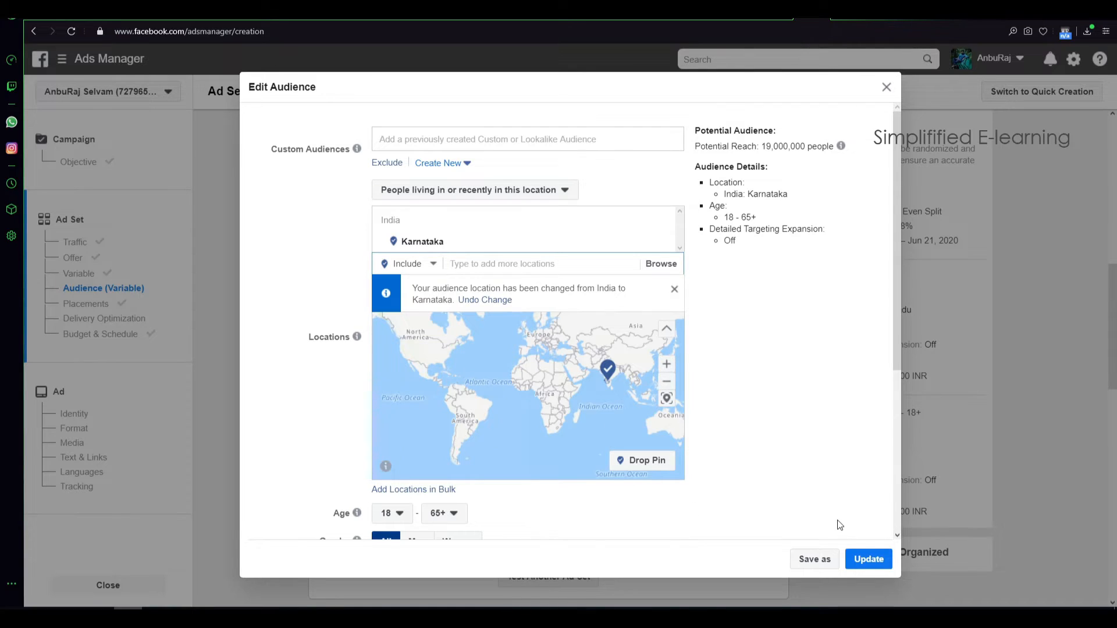
click(869, 560)
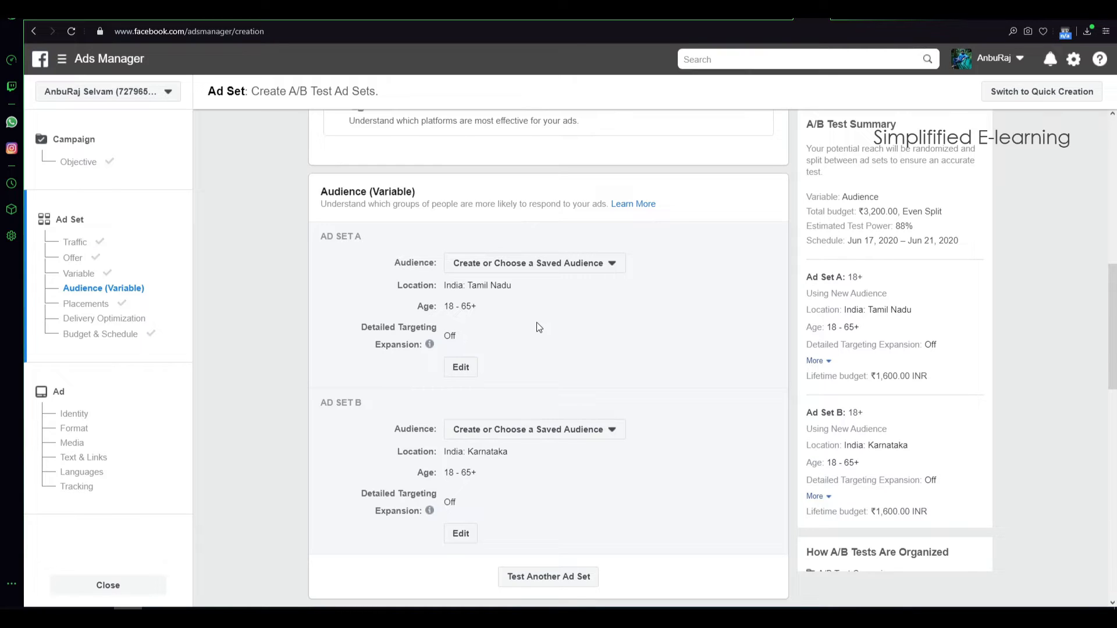
Restrict the Ad Set A audience to women and update it
click(464, 371)
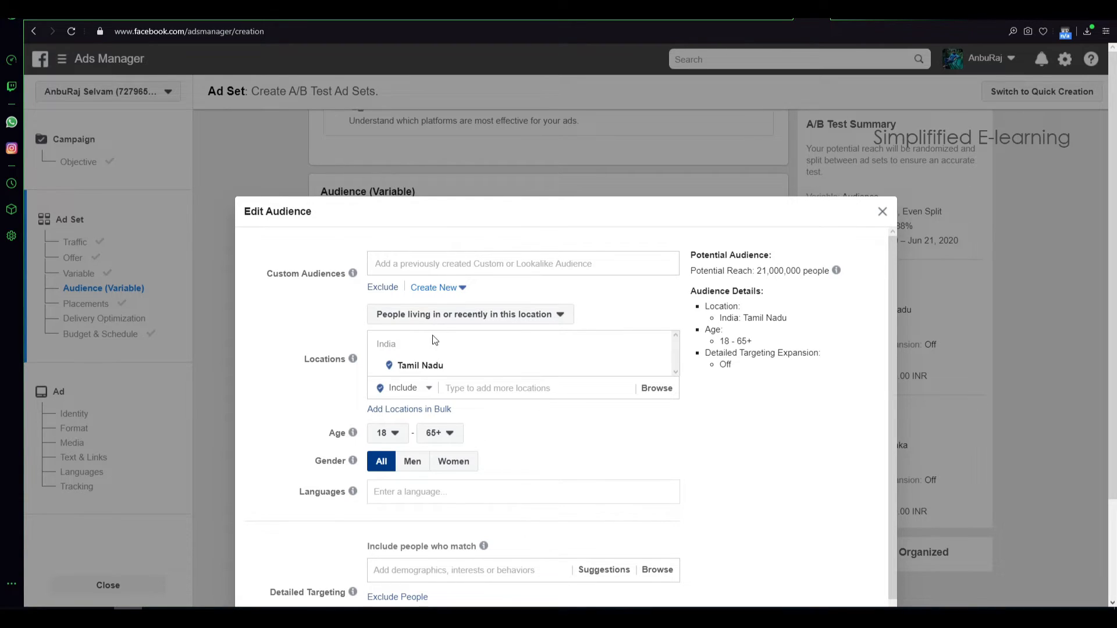
click(457, 463)
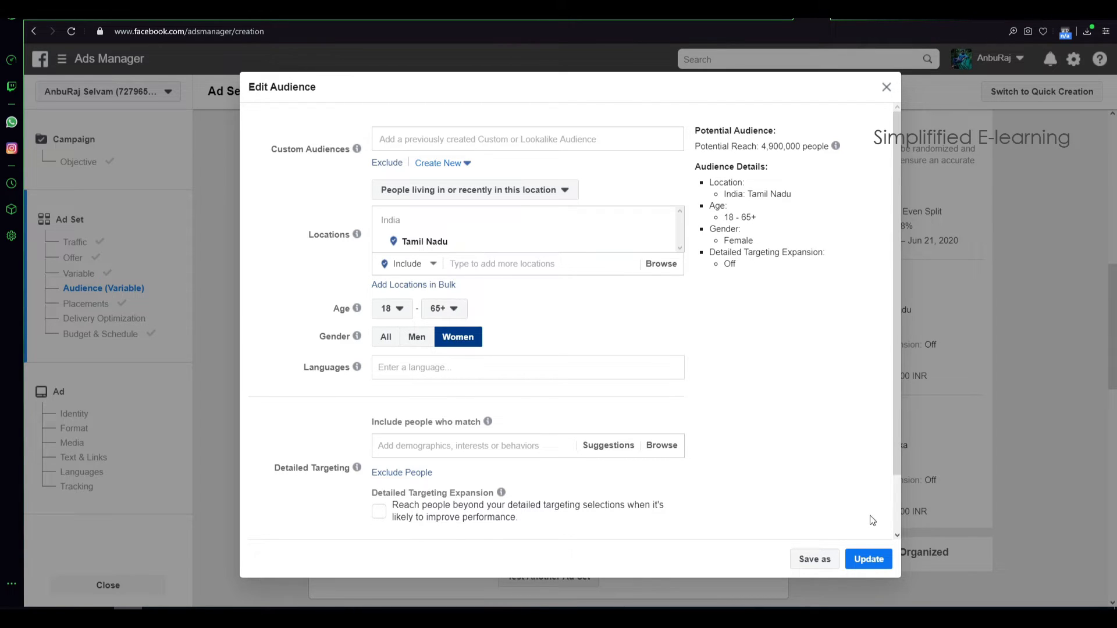
click(857, 561)
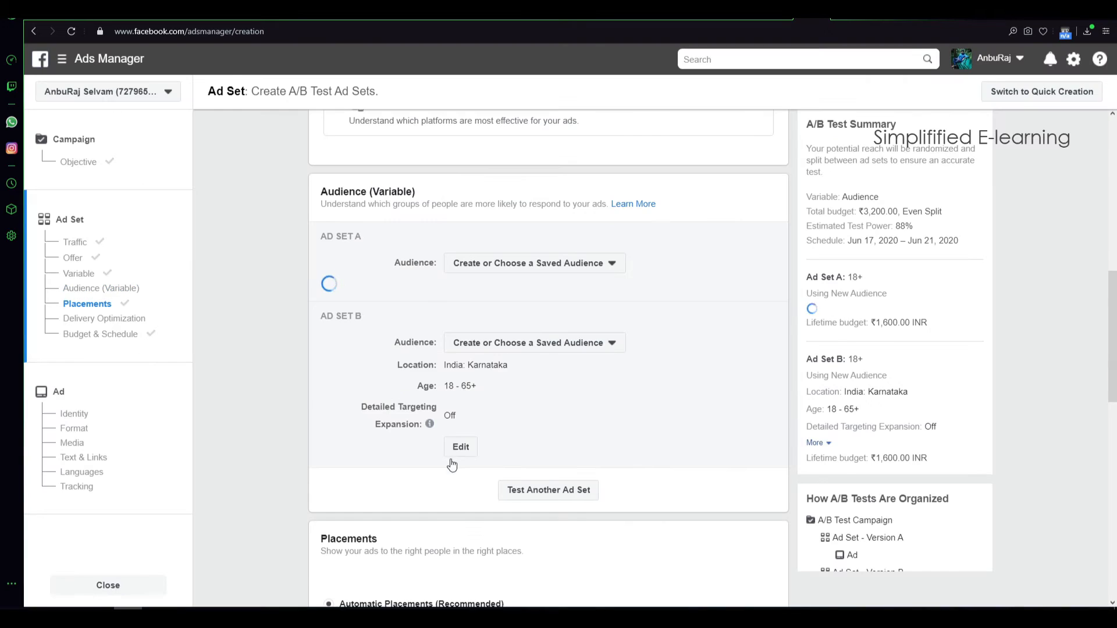
Check the audience settings of both ad sets and change the A/B test variable to Placement
scroll(484, 499, down, 2)
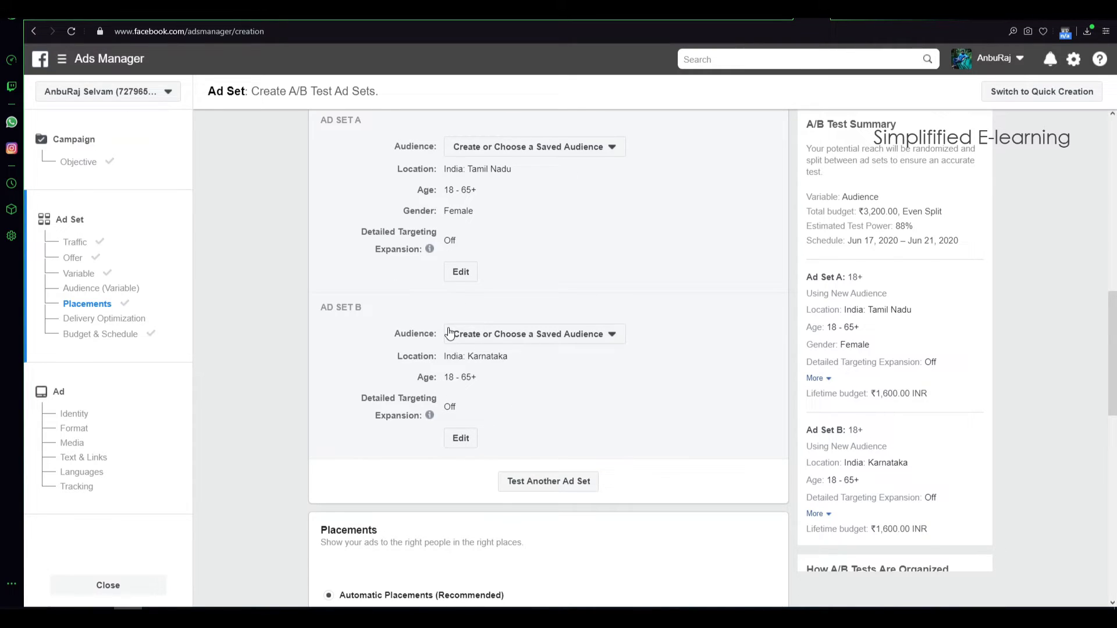
scroll(602, 360, down, 1)
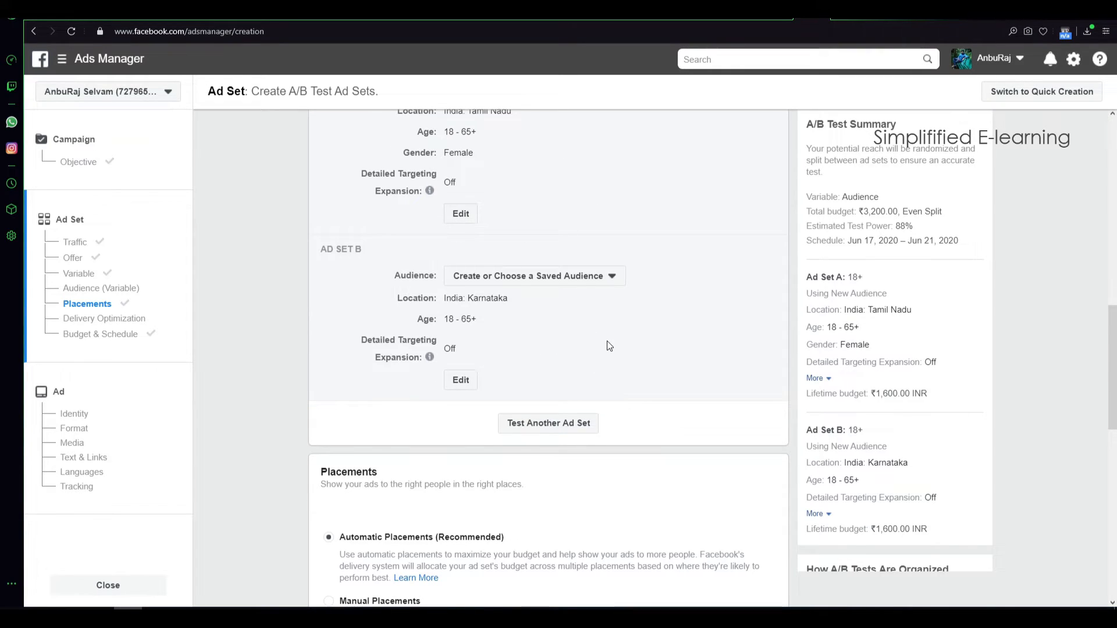
scroll(546, 325, up, 4)
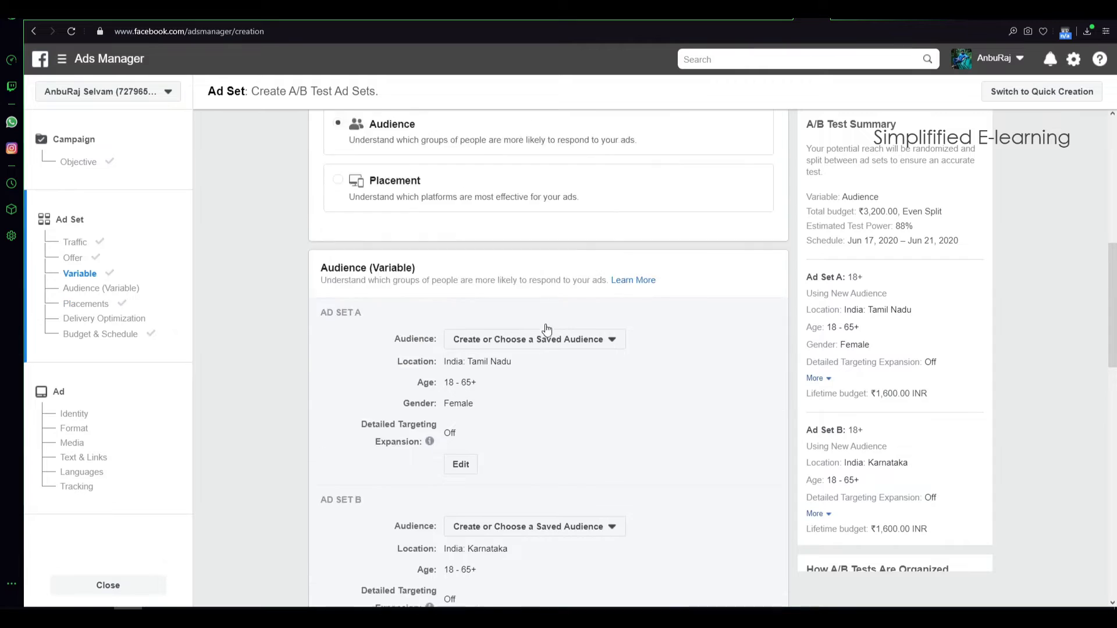
scroll(546, 329, up, 5)
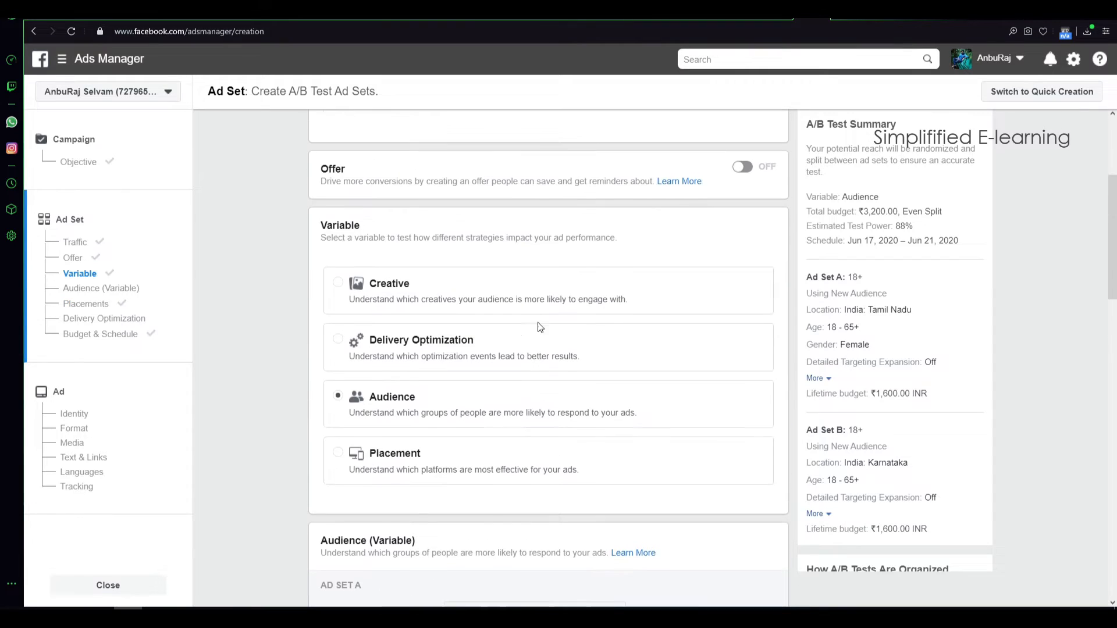
click(496, 465)
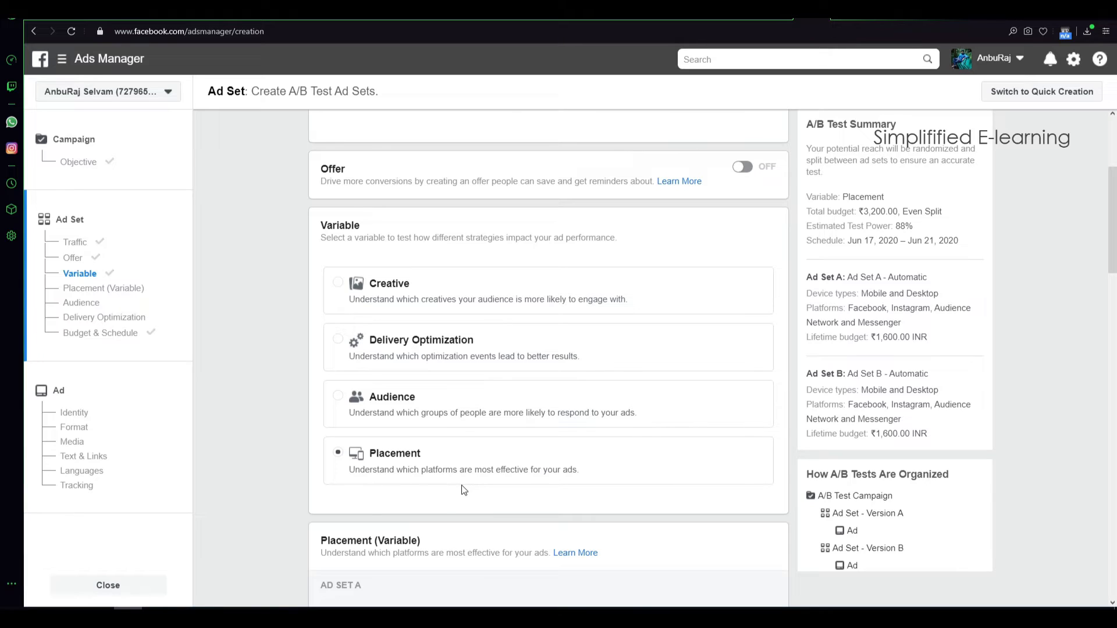
Switch Ad Set A to manual placements and limit its platforms to Facebook by removing Audience Network, Messenger and Instagram
scroll(464, 490, down, 5)
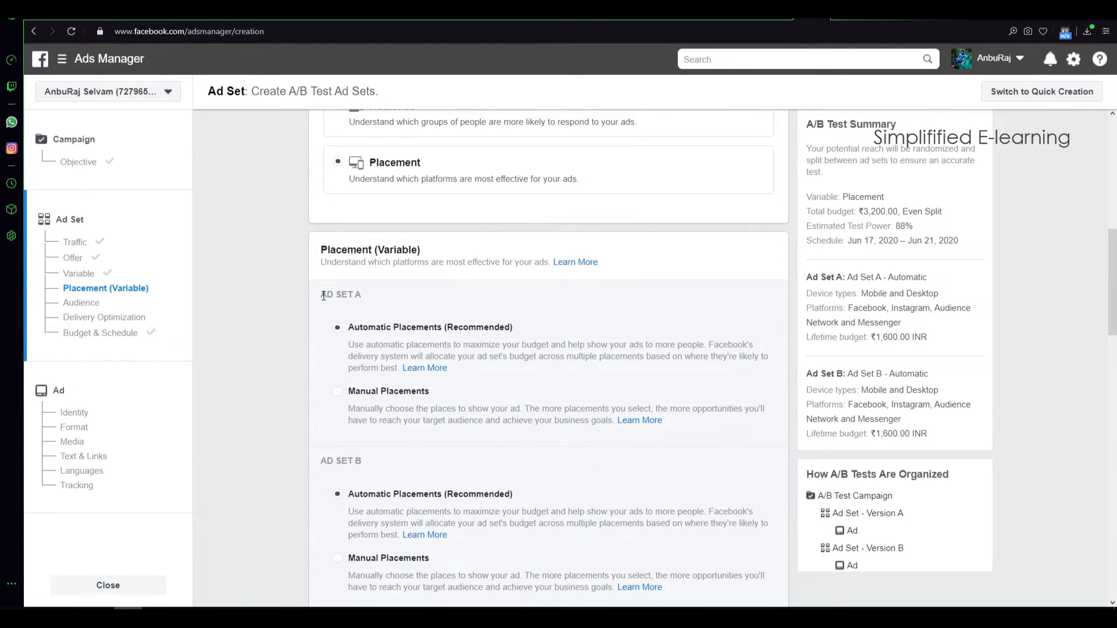
drag(323, 294, 384, 293)
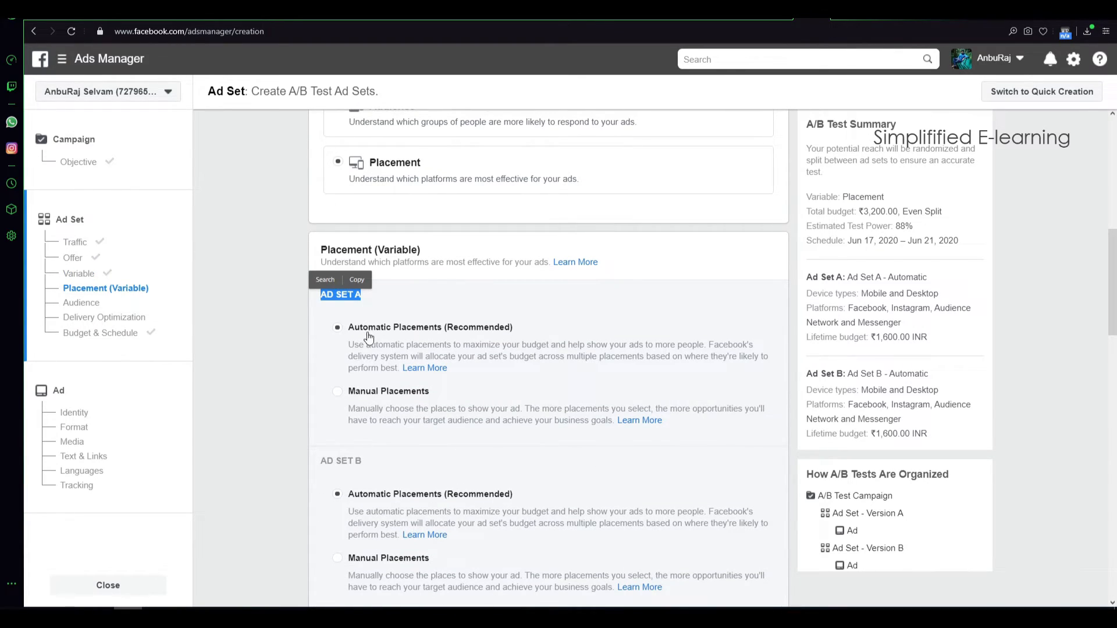
click(336, 393)
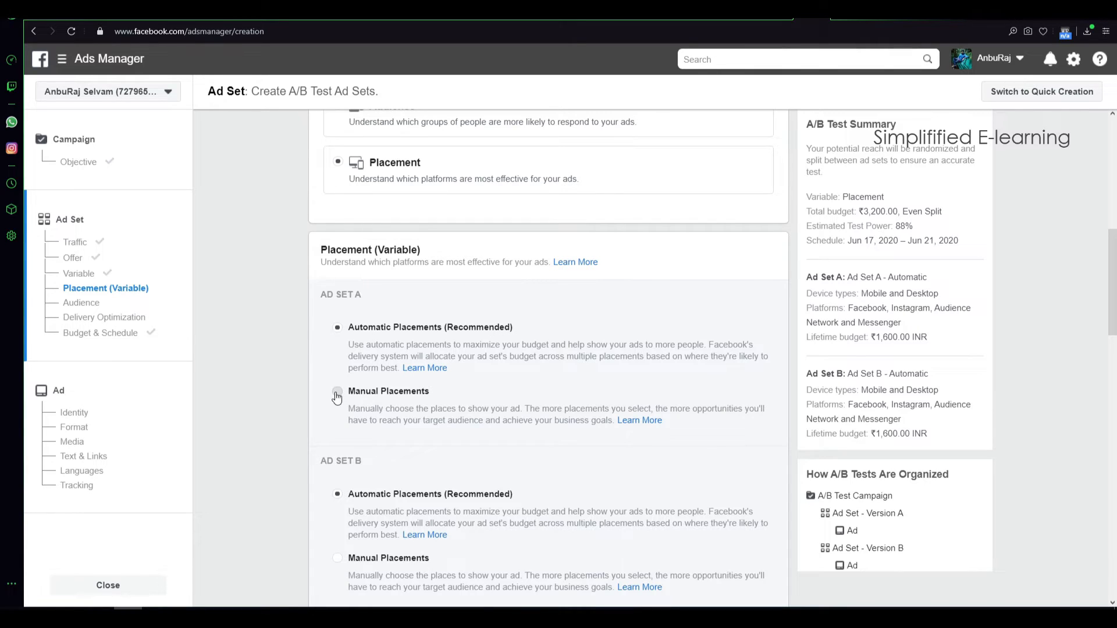
scroll(446, 259, down, 4)
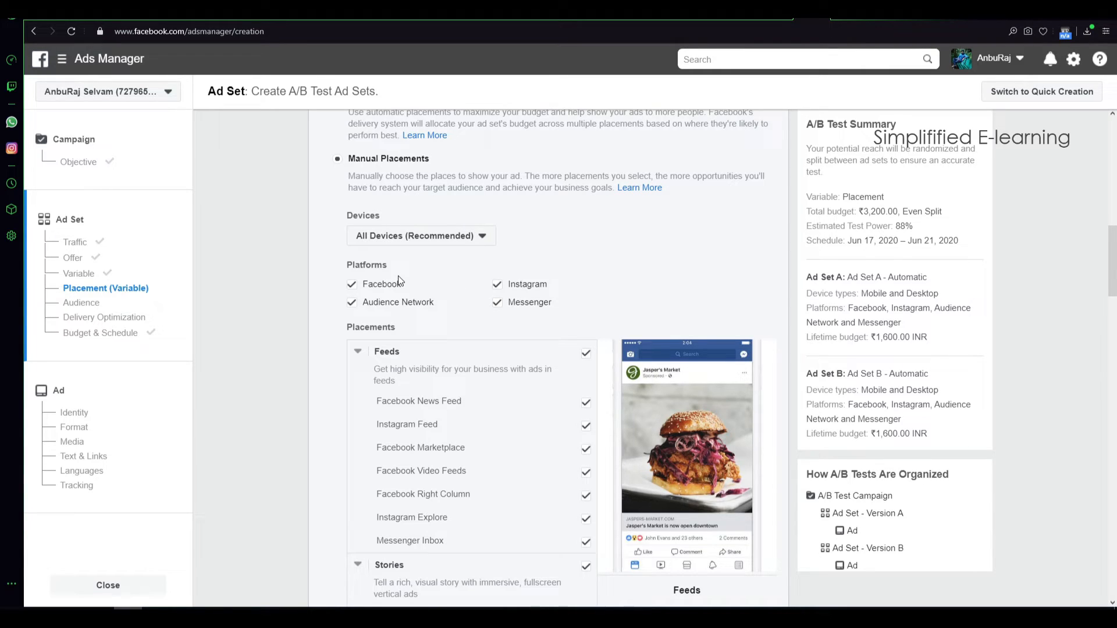
click(350, 304)
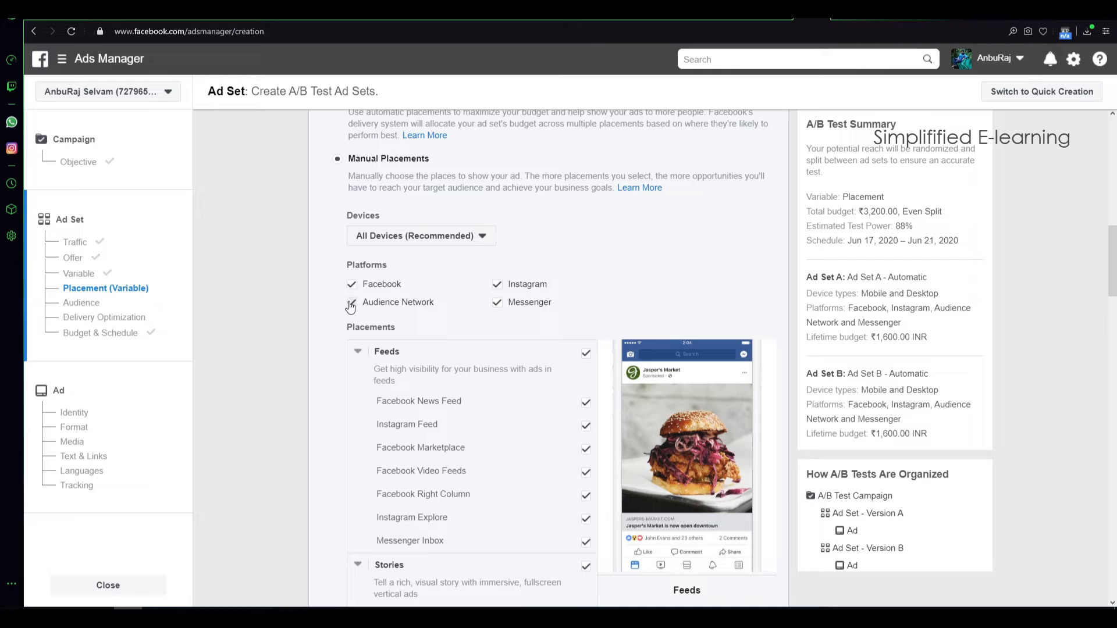
click(498, 302)
click(498, 286)
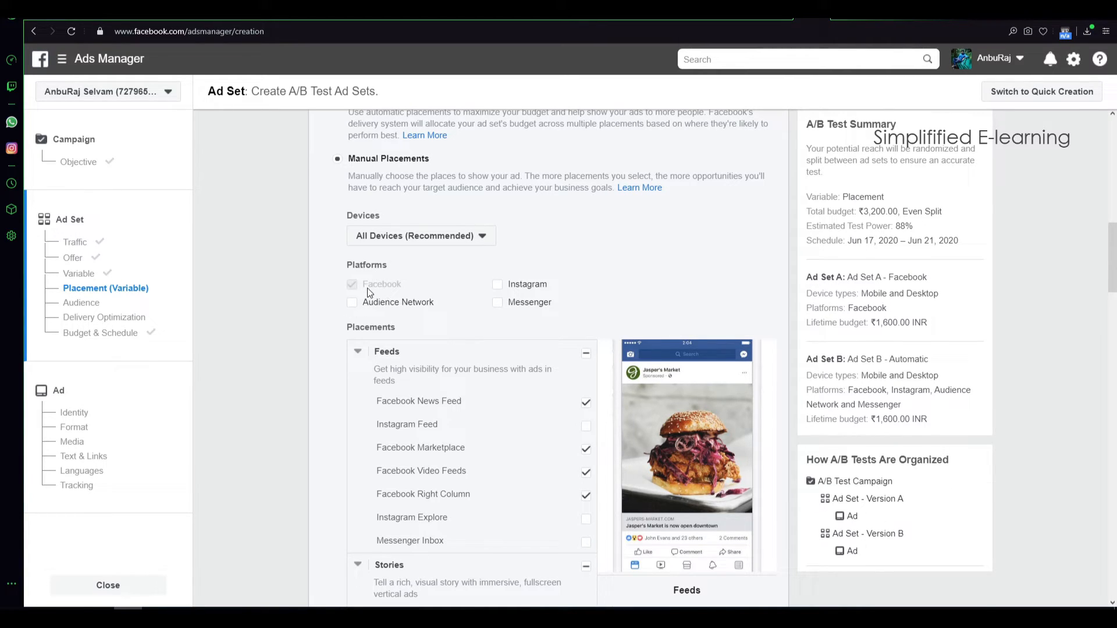
Switch Ad Set B to manual placements and limit its platforms to Instagram by removing Facebook, Audience Network and Messenger
scroll(407, 291, down, 8)
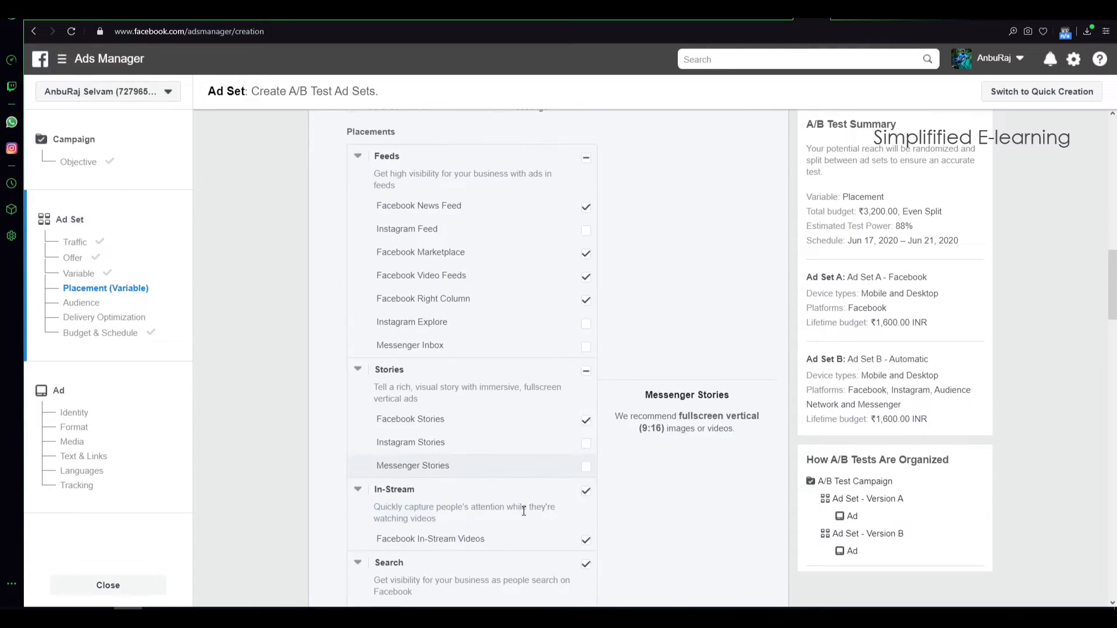
scroll(459, 448, down, 9)
scroll(592, 409, up, 1)
scroll(588, 408, up, 2)
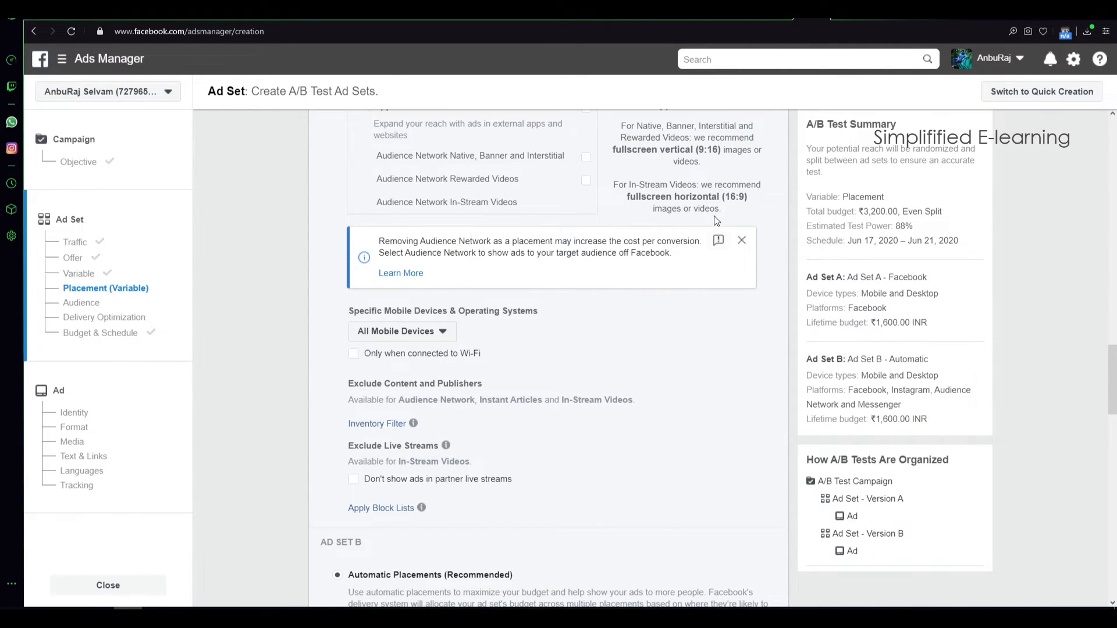
scroll(402, 444, down, 5)
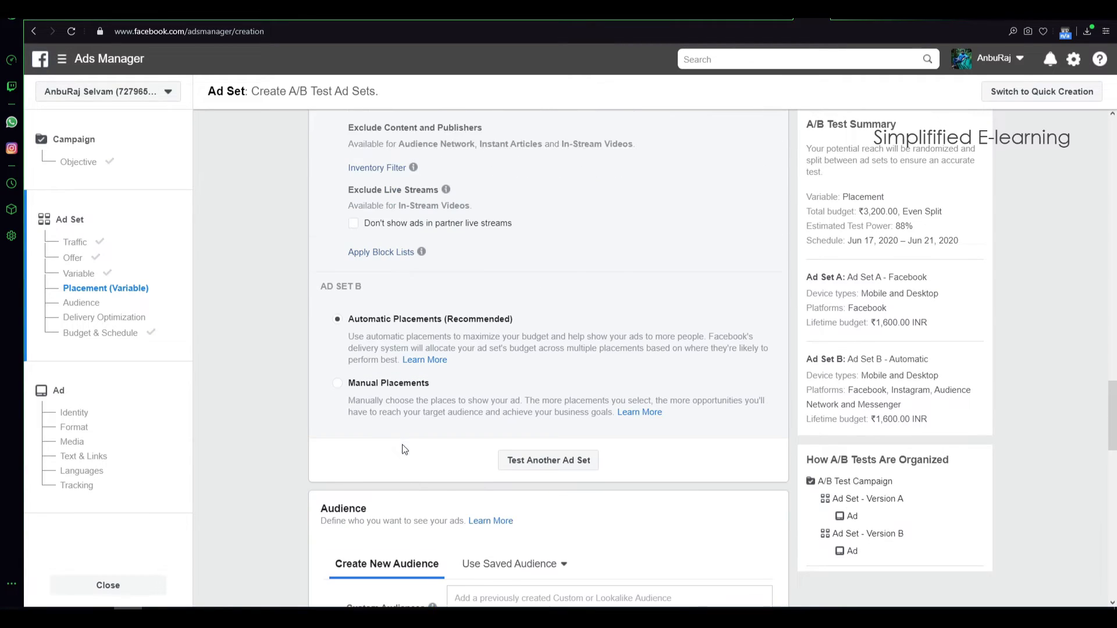
drag(322, 254, 379, 252)
click(338, 348)
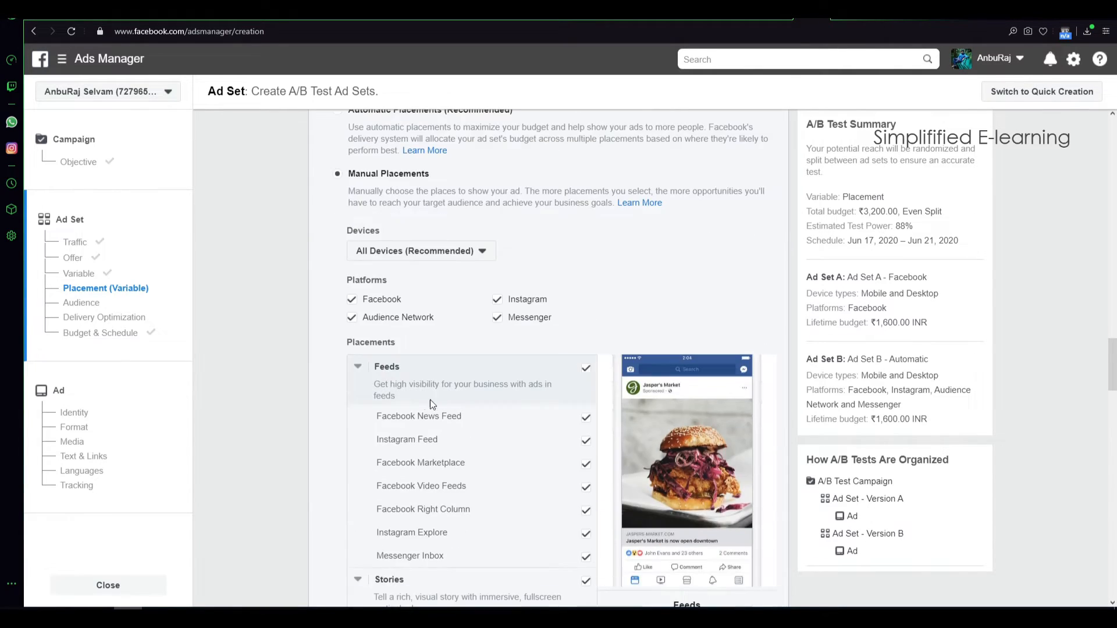
click(351, 299)
click(352, 318)
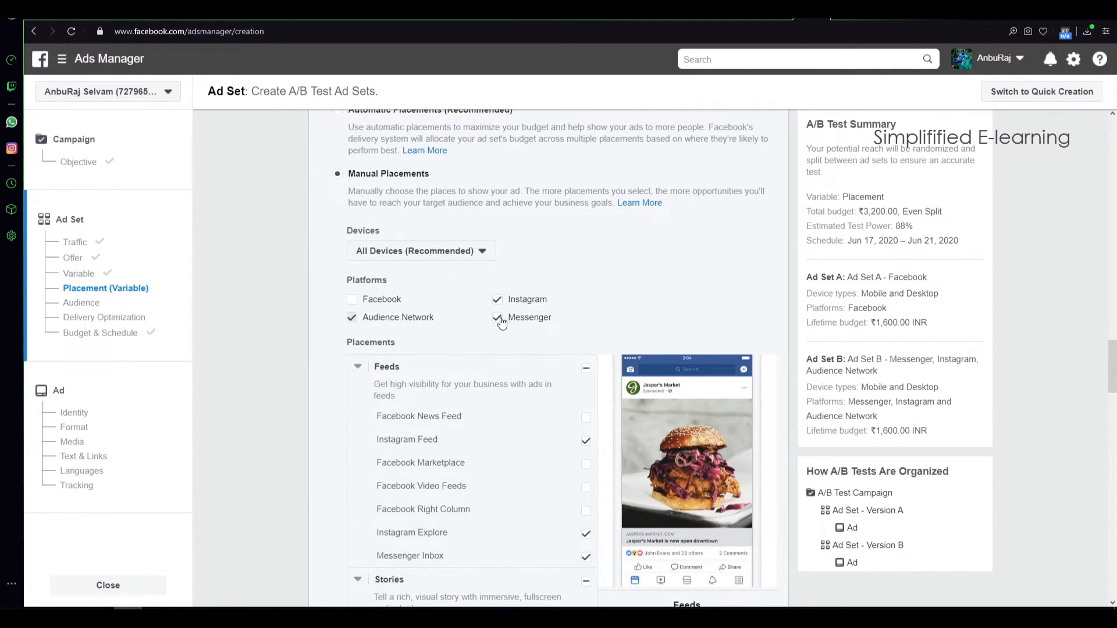
click(497, 318)
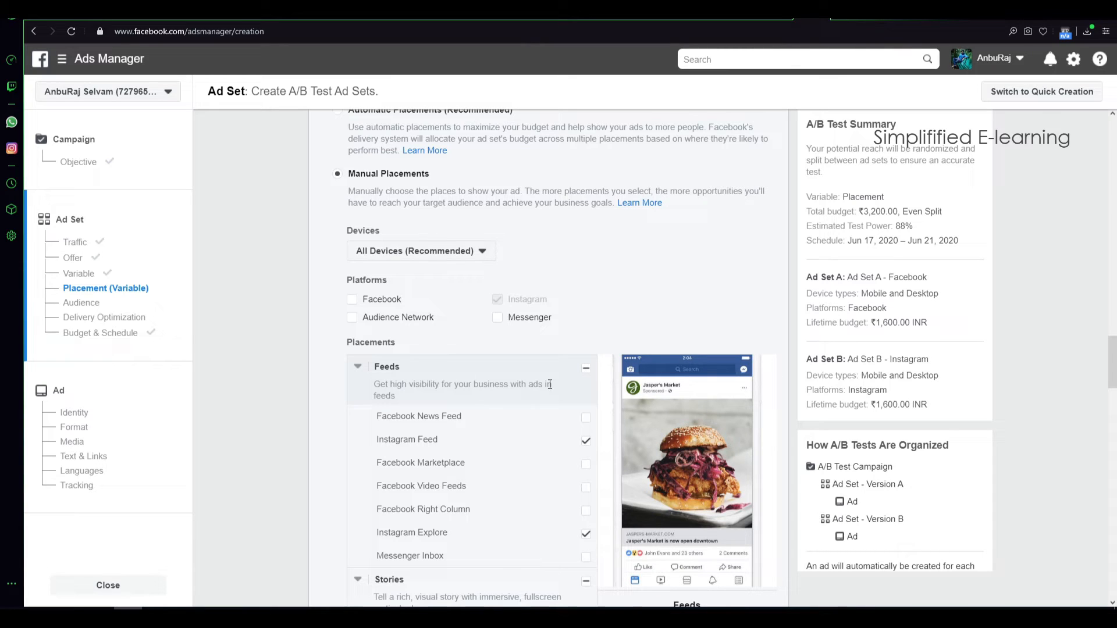
Review the remaining placement, audience, delivery and budget settings and continue to the ad stage
scroll(550, 384, down, 4)
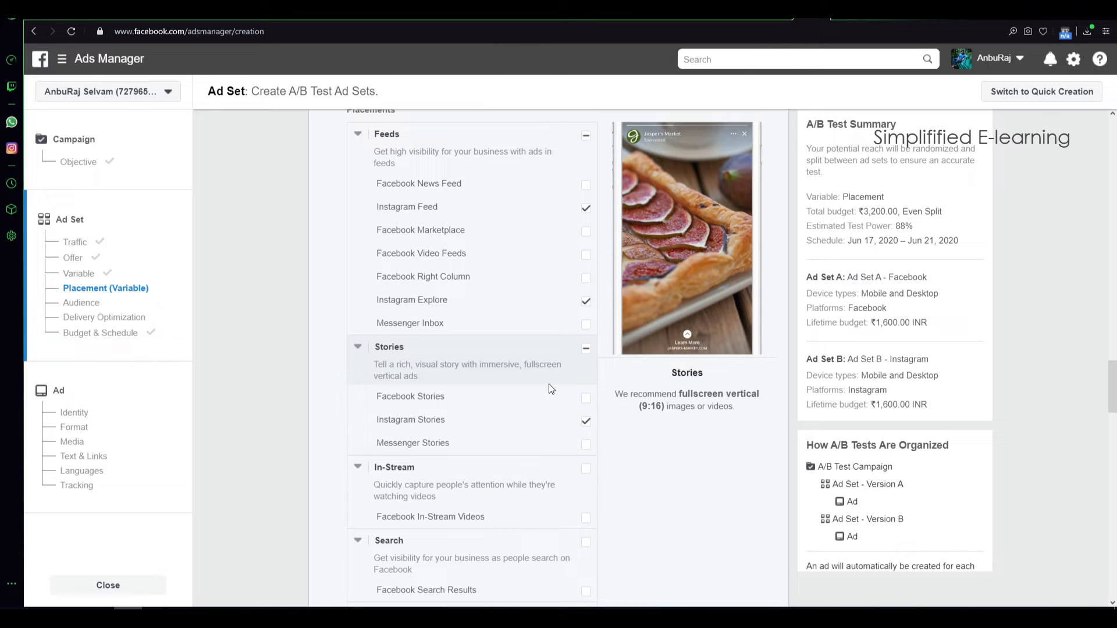
scroll(549, 384, down, 15)
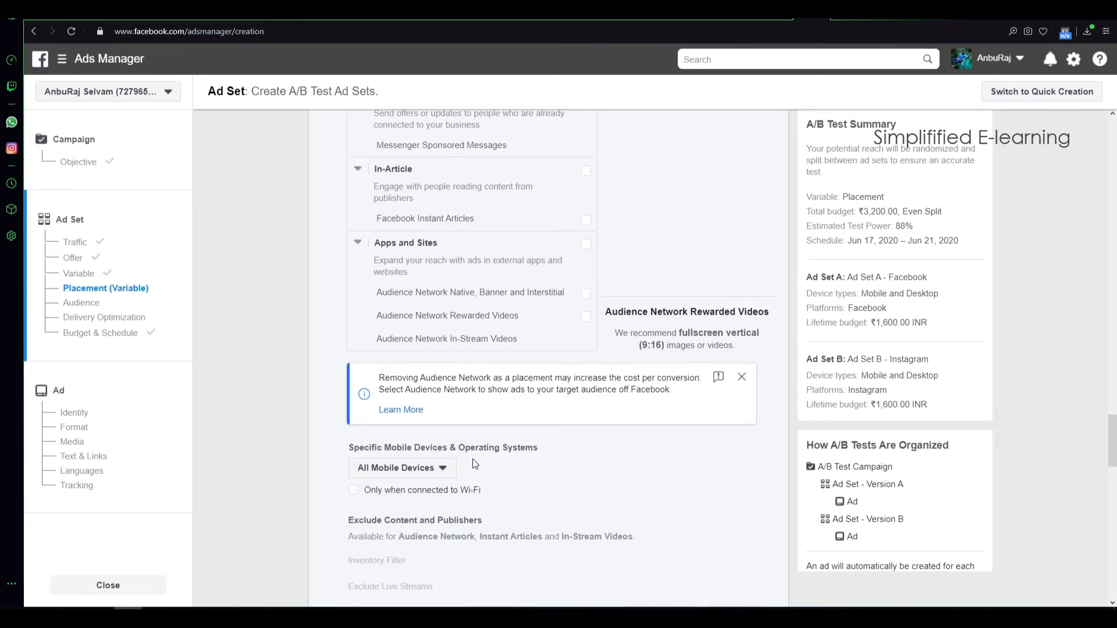
scroll(521, 451, down, 6)
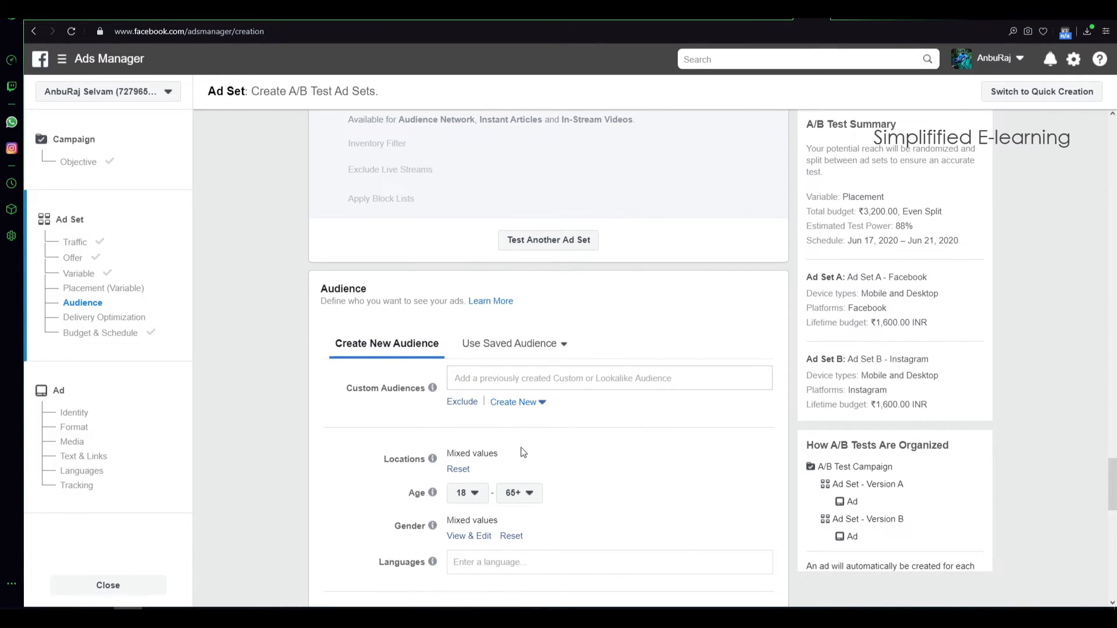
scroll(608, 456, down, 5)
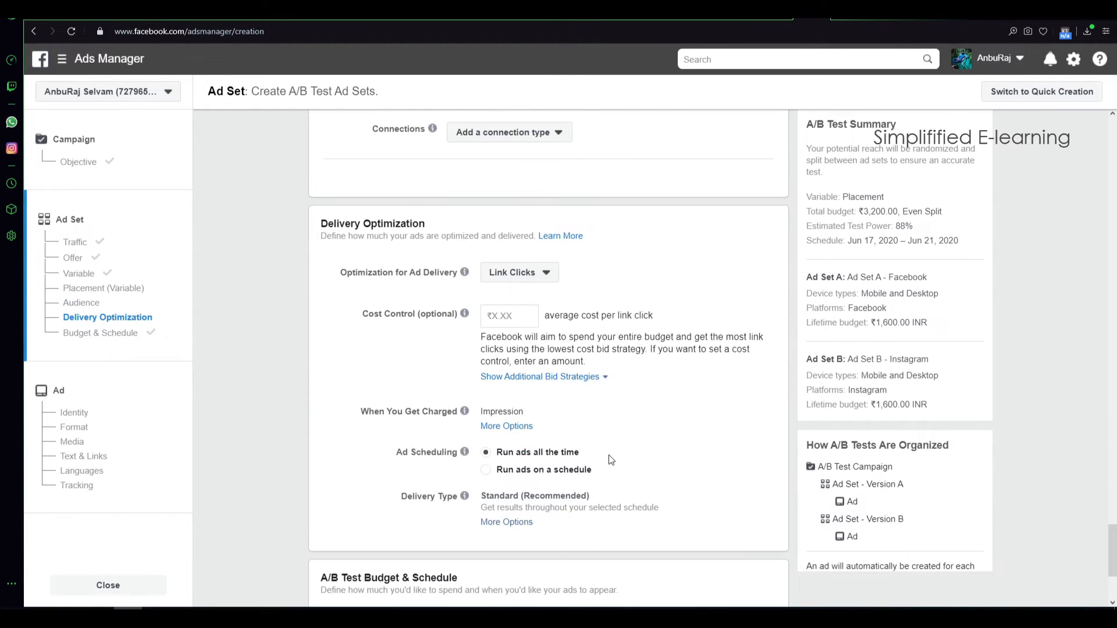
scroll(434, 431, down, 3)
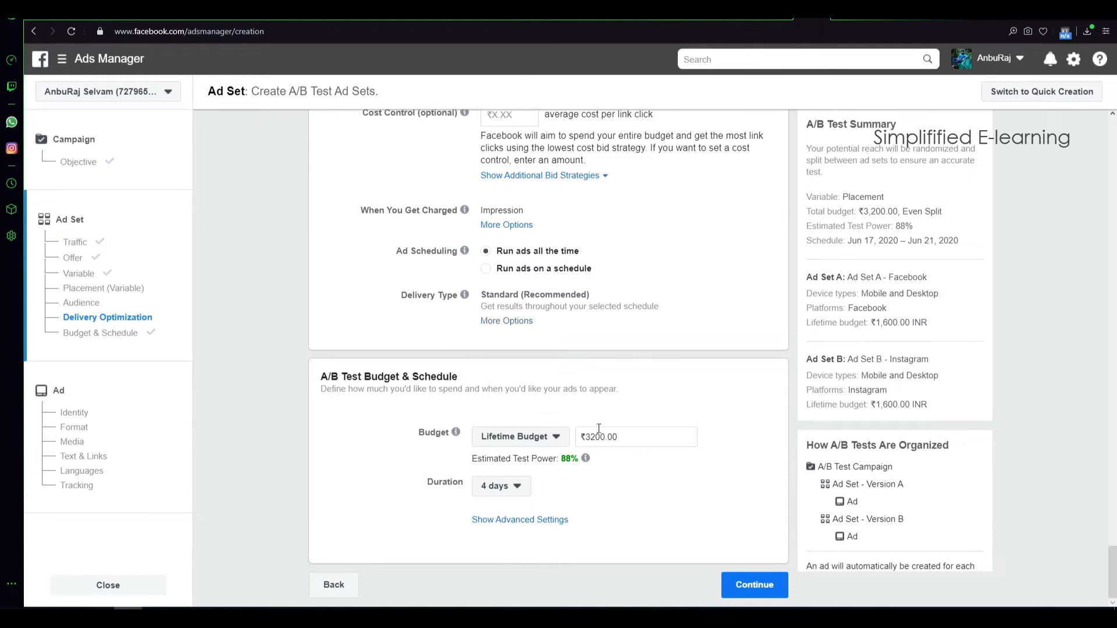
click(752, 588)
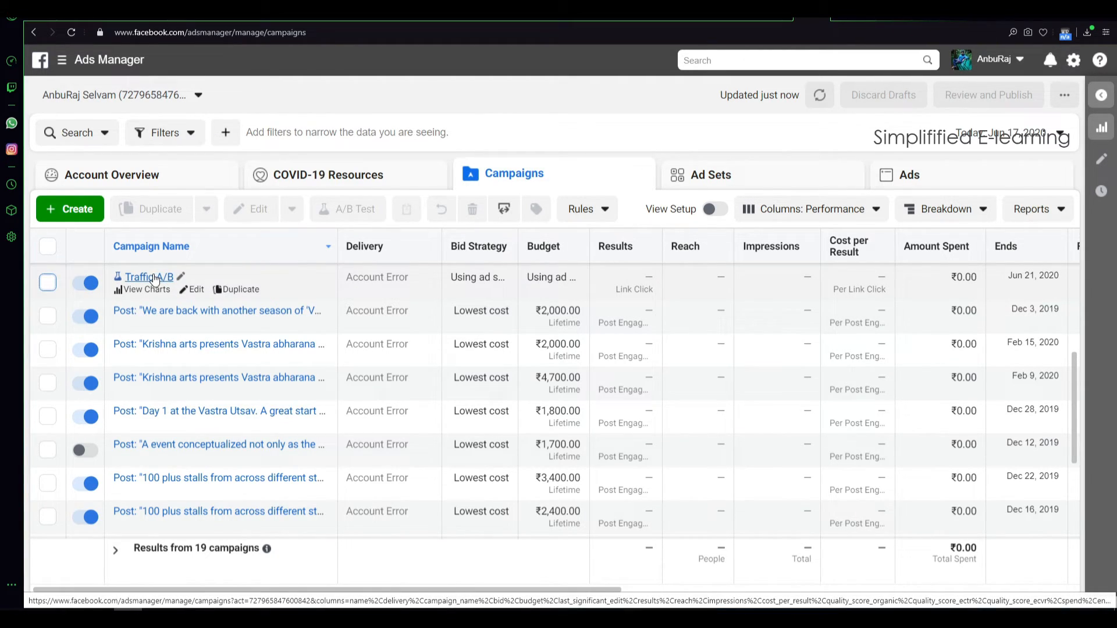
Open the ad sets of the Traffic-A/B campaign and inspect the budget of Ad Set for Ad A in the editor
click(154, 278)
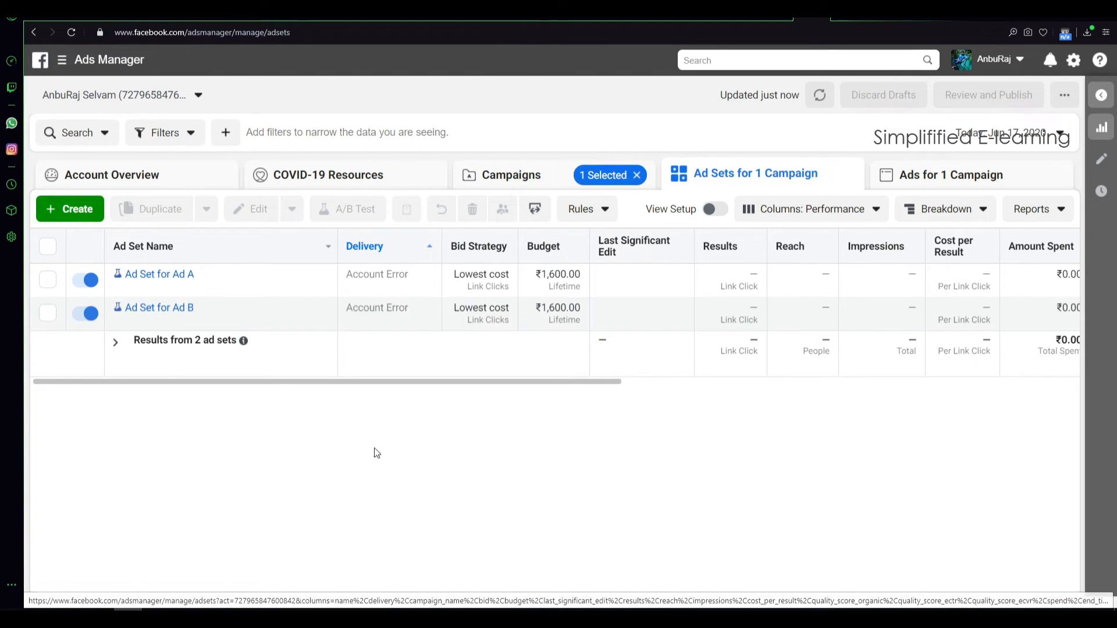
mouse_move(554, 247)
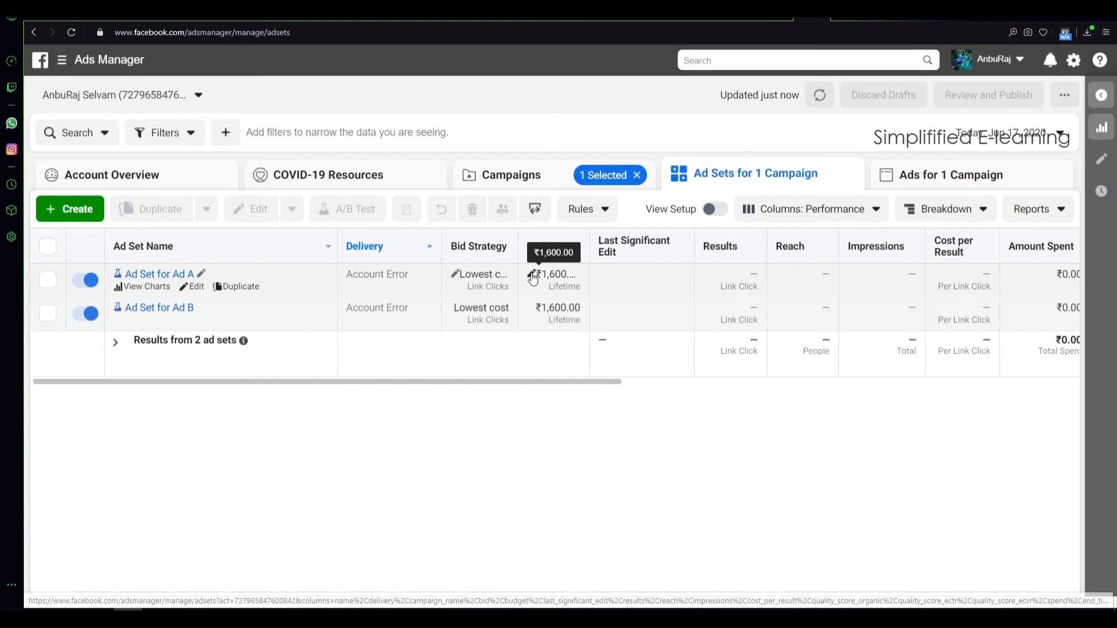
click(532, 277)
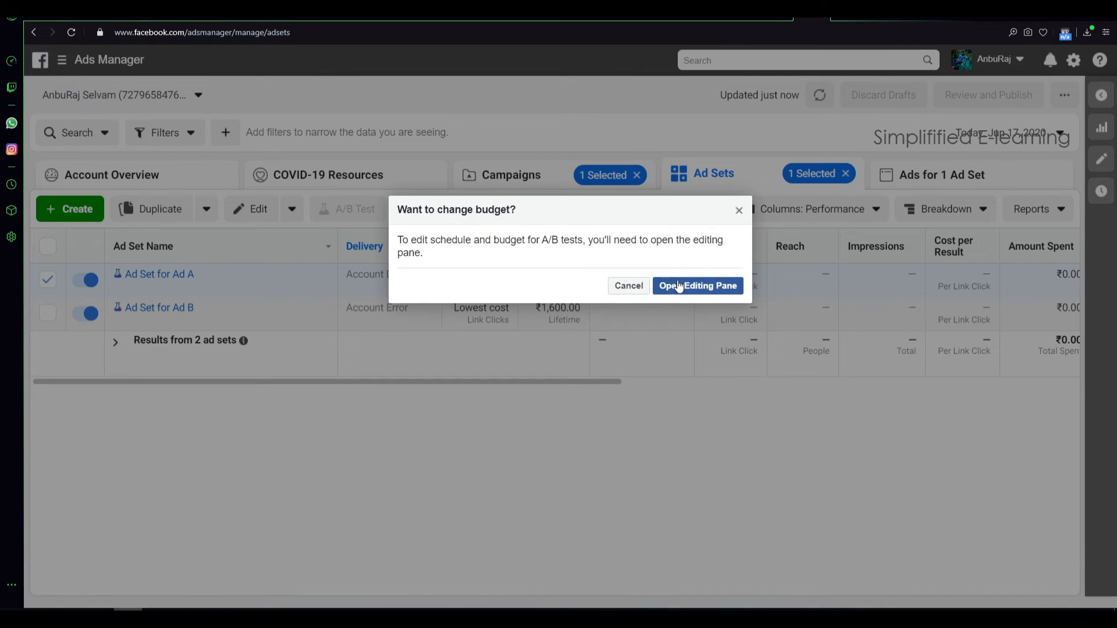
click(681, 287)
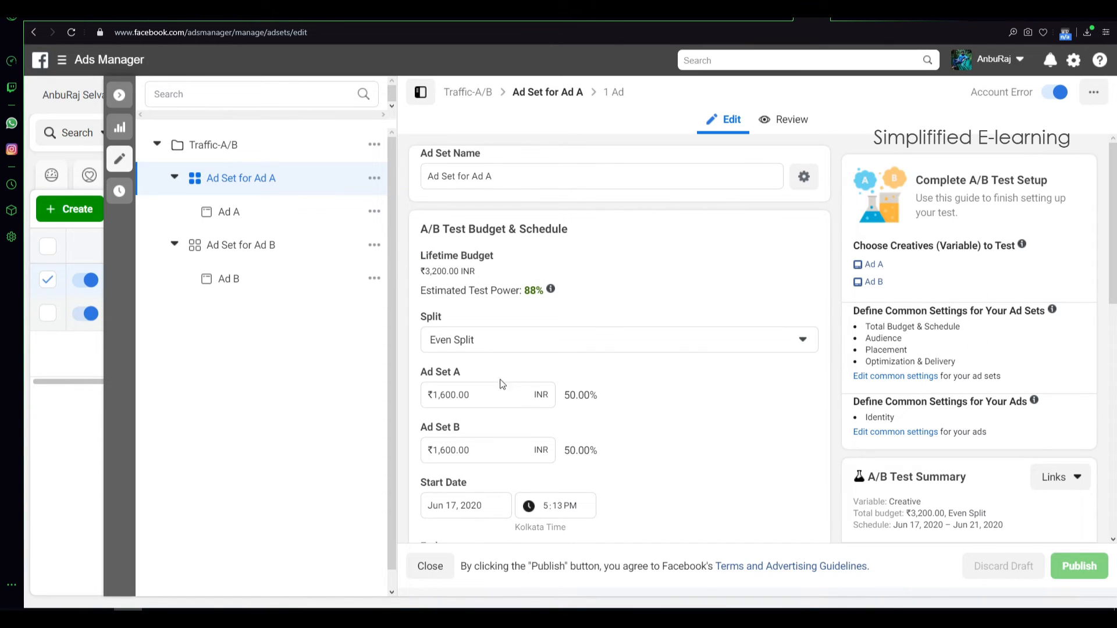
click(447, 398)
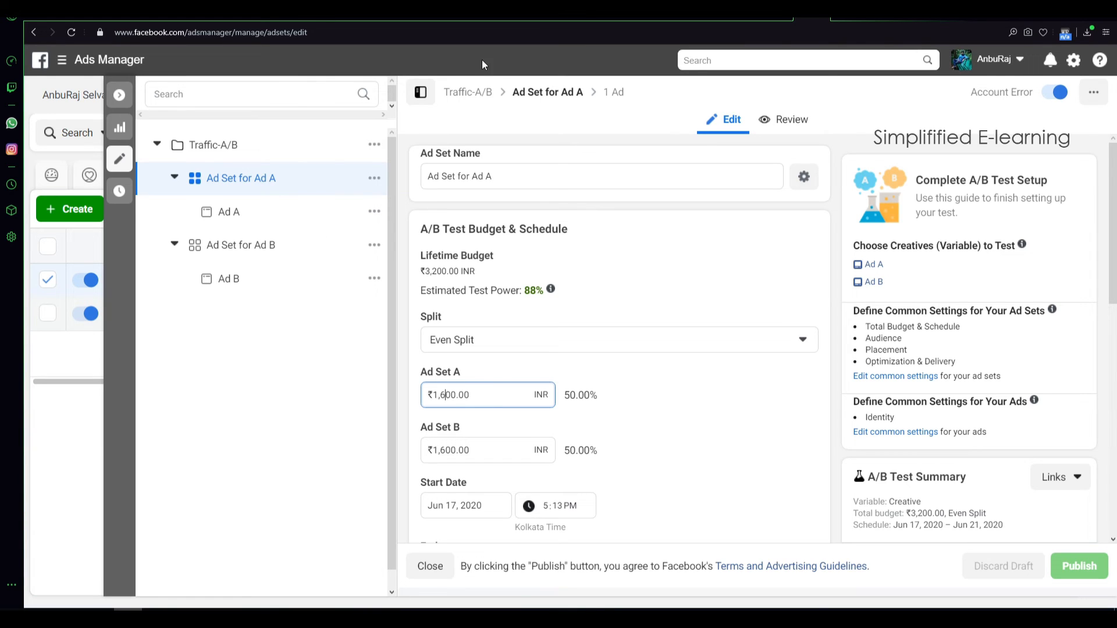
click(119, 95)
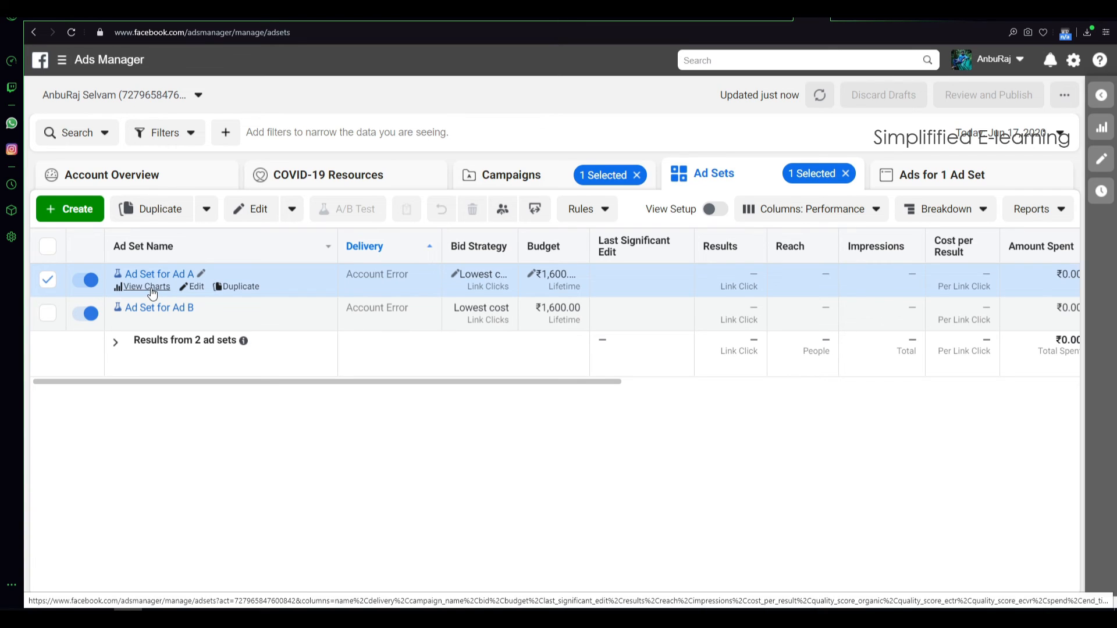
Examine the performance, demographics, placement and delivery charts of Ad Set for Ad A
click(147, 286)
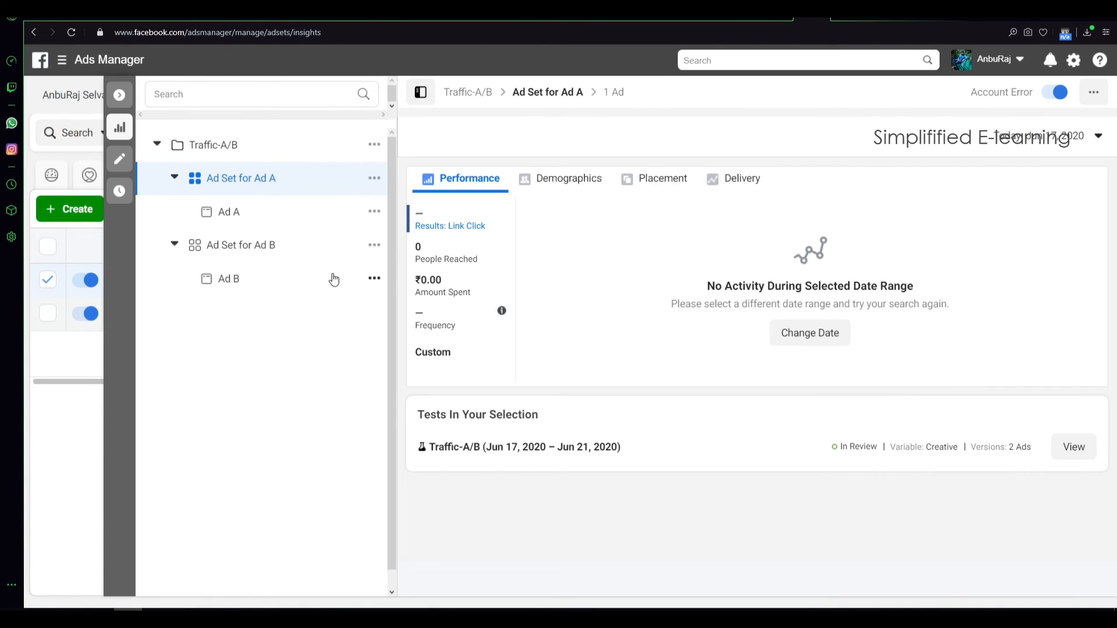
click(570, 177)
click(681, 186)
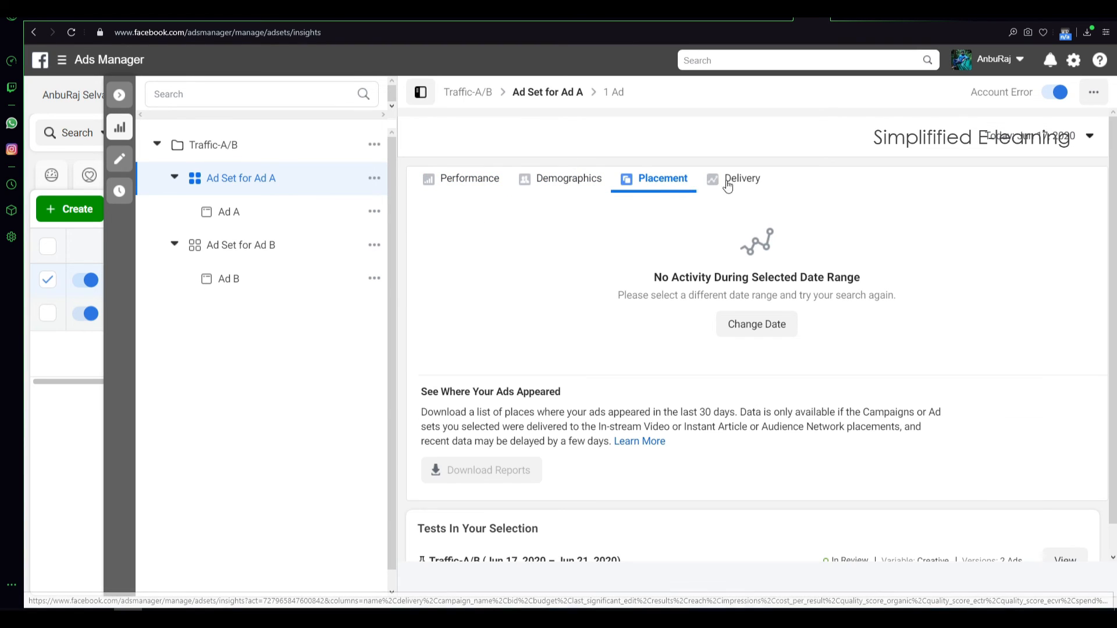
click(745, 184)
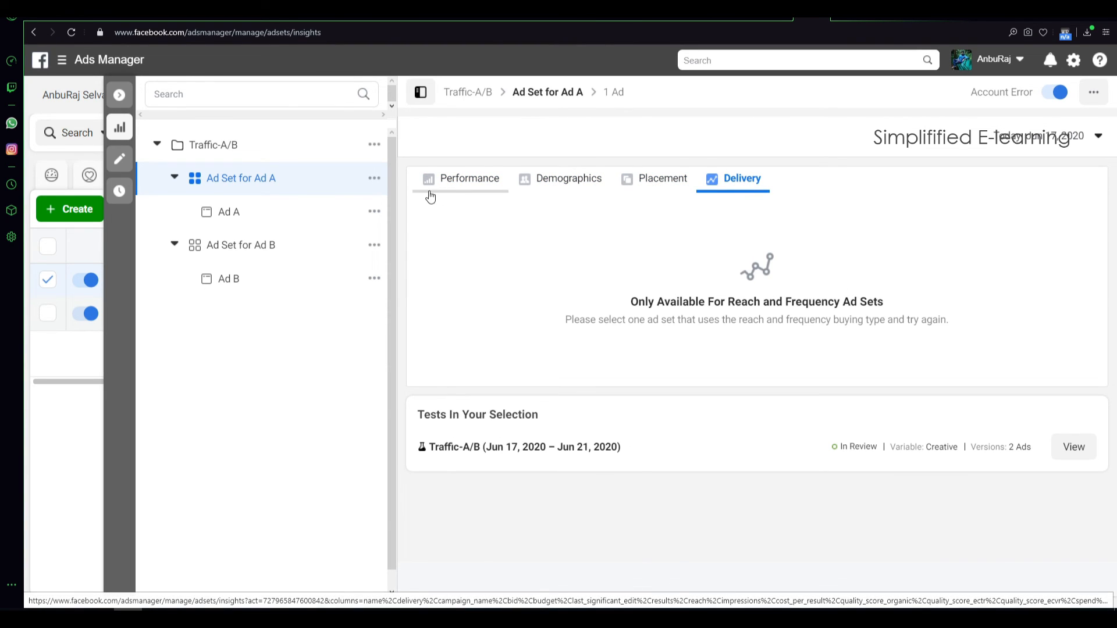
click(469, 181)
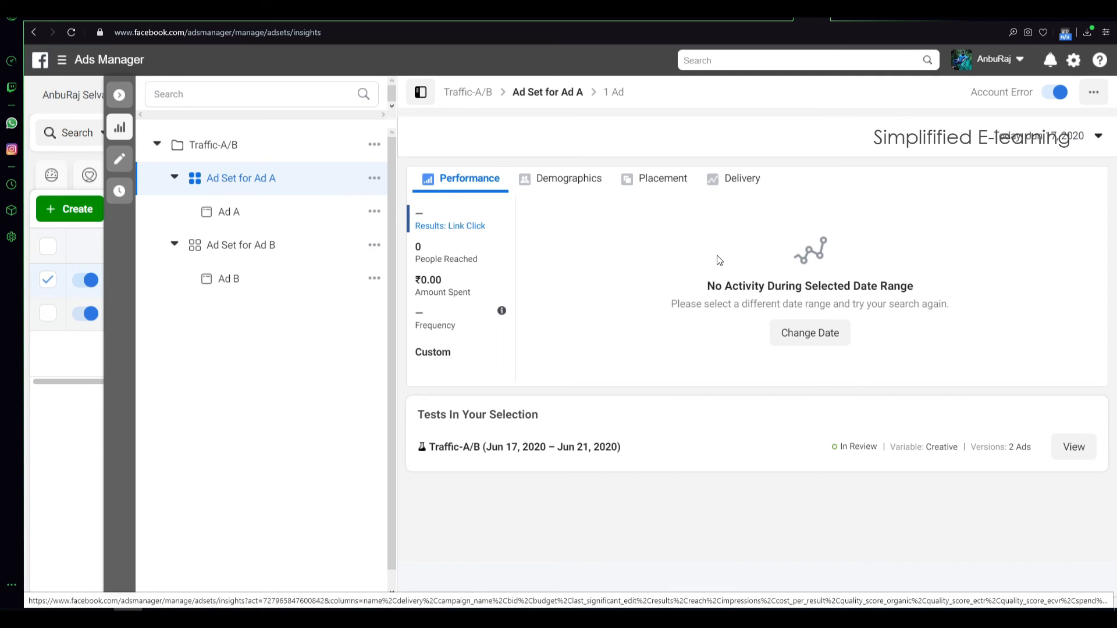
click(567, 181)
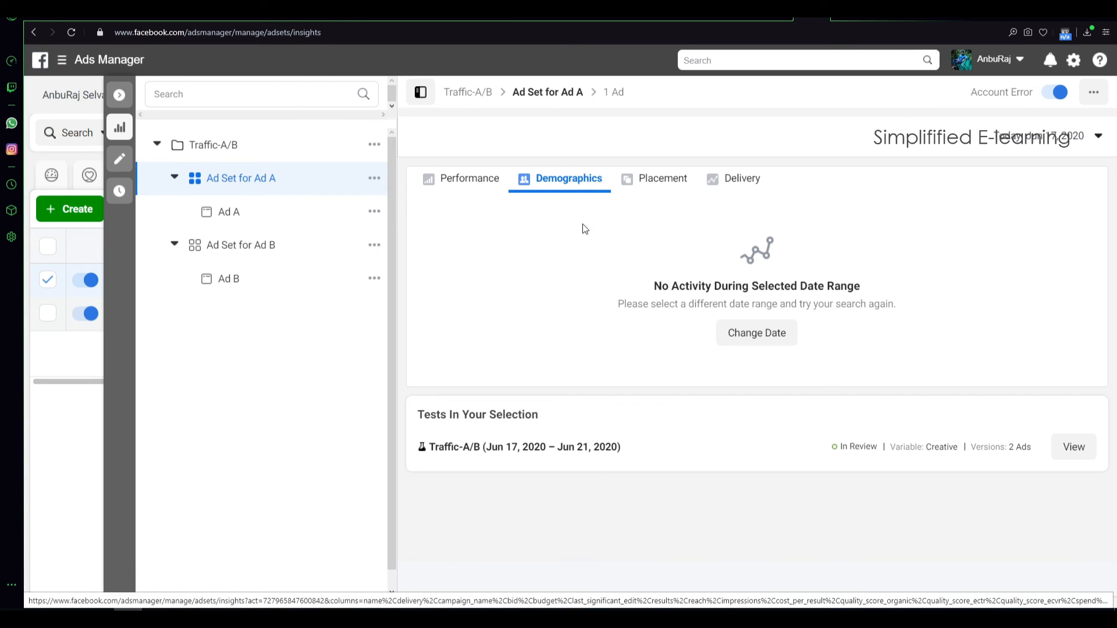
click(656, 184)
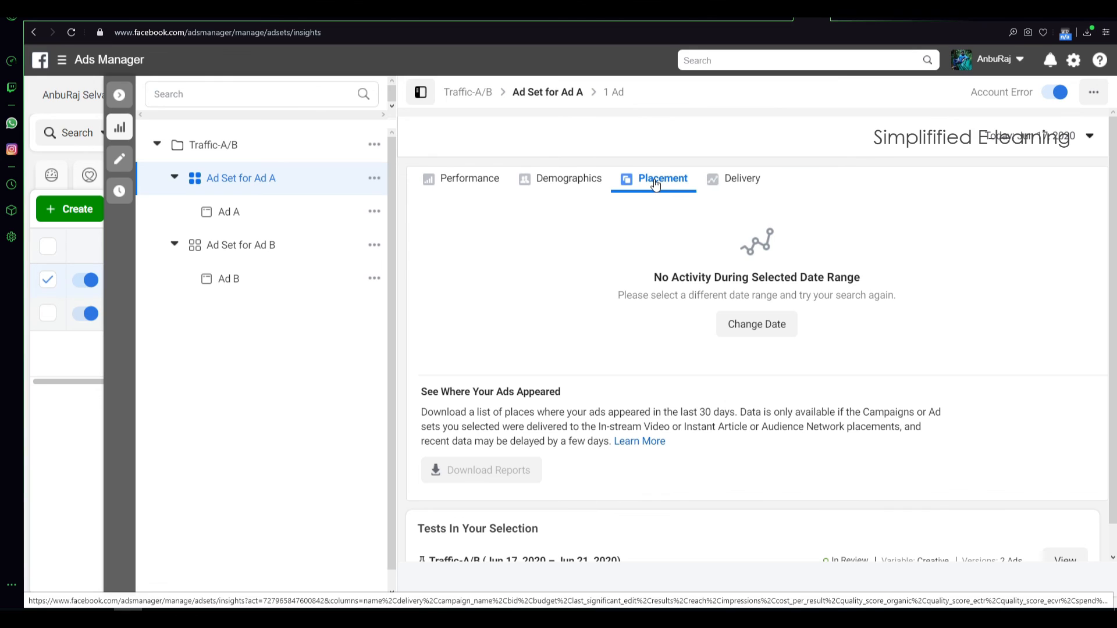
click(737, 189)
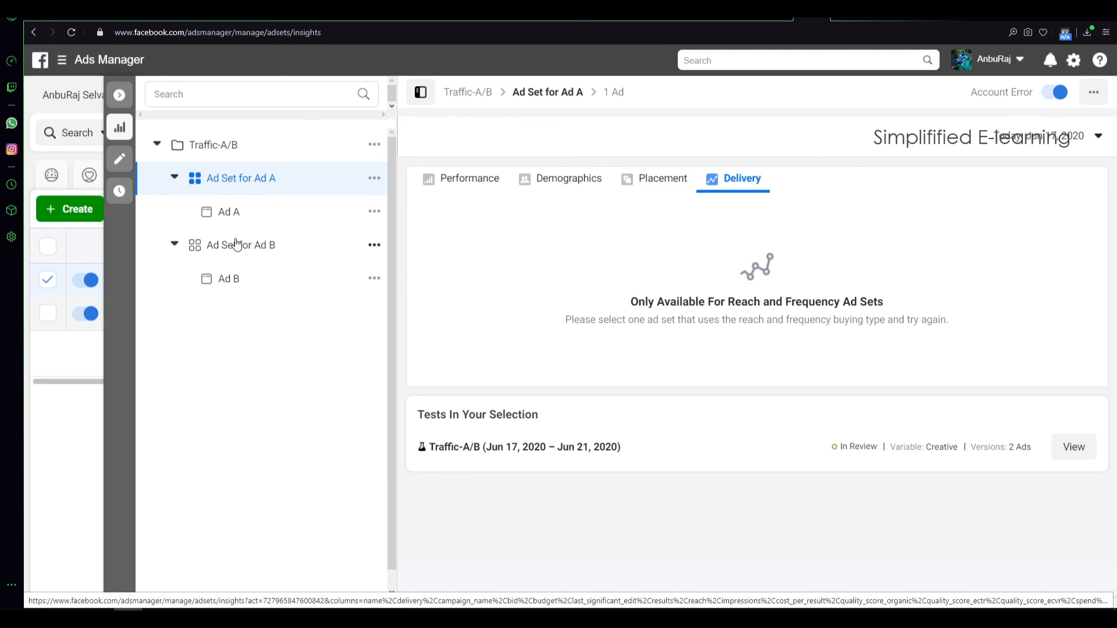
click(458, 185)
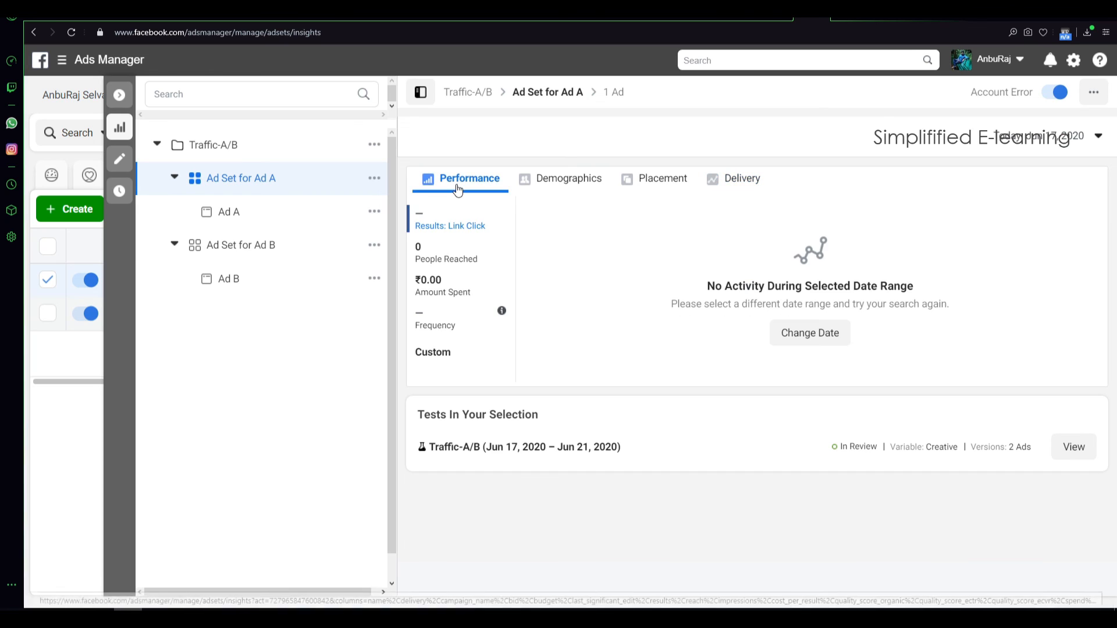